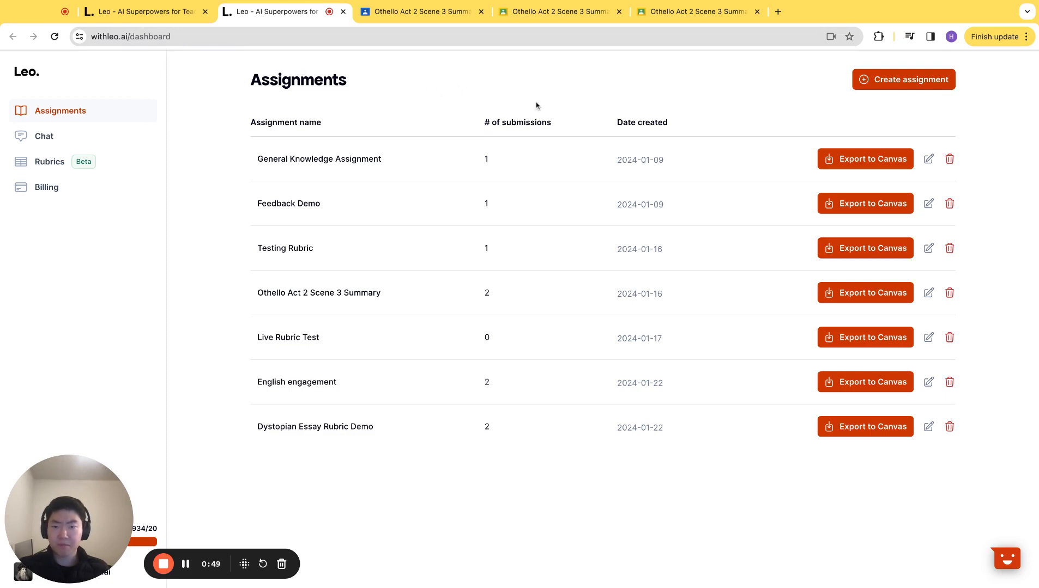
Create a new grading assignment named "Othello Reading Act 2 Scene 3 - Comprehension Check"
left_click(910, 81)
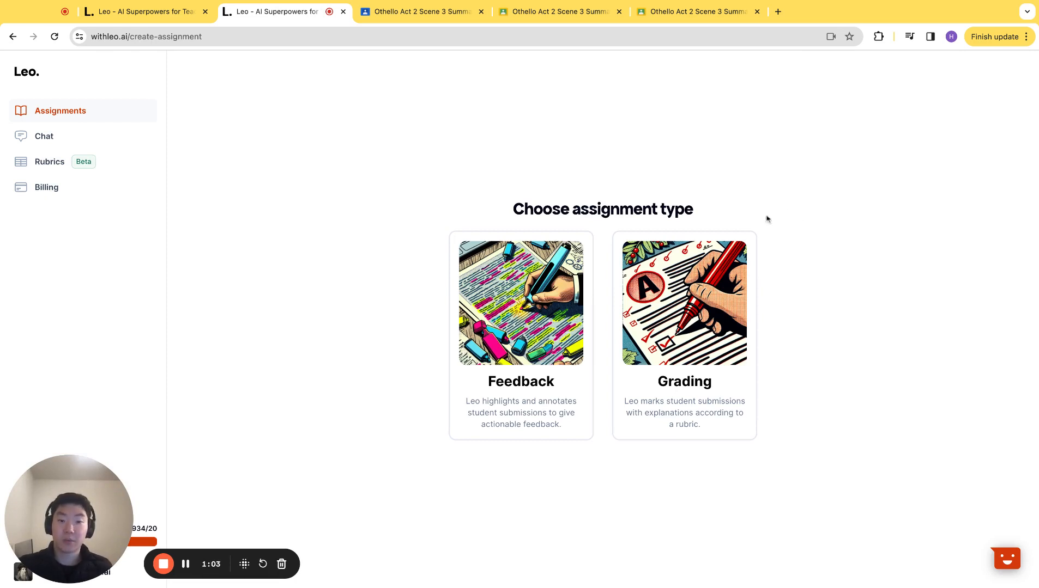
left_click(721, 305)
left_click(376, 175)
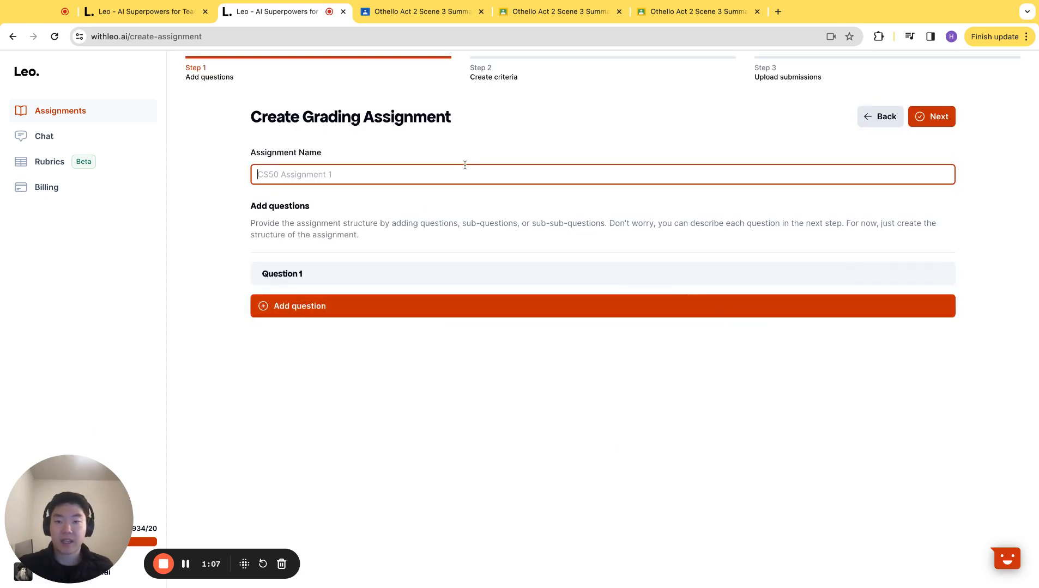
type("Othel")
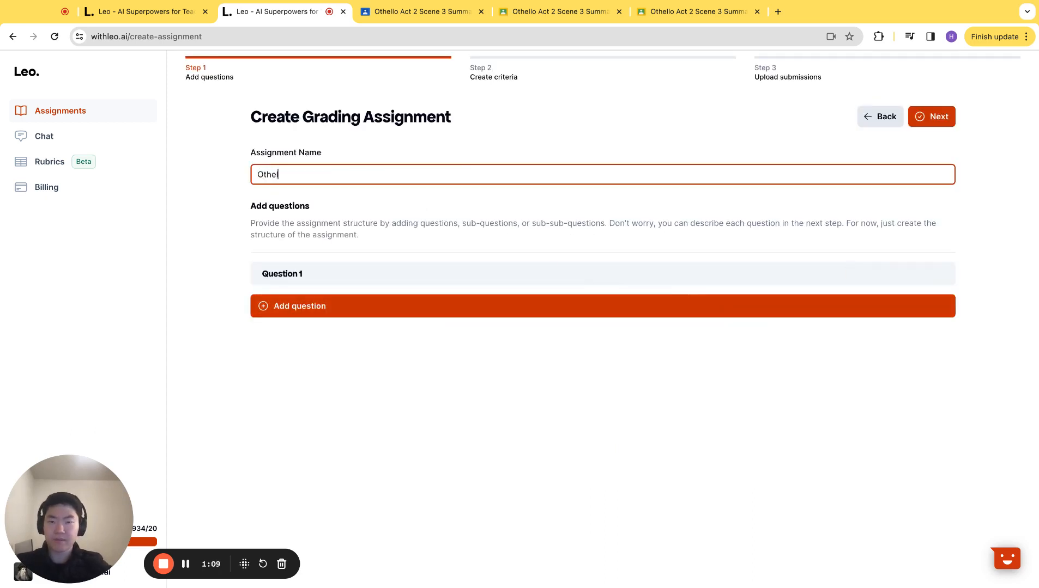
type("lo Readin")
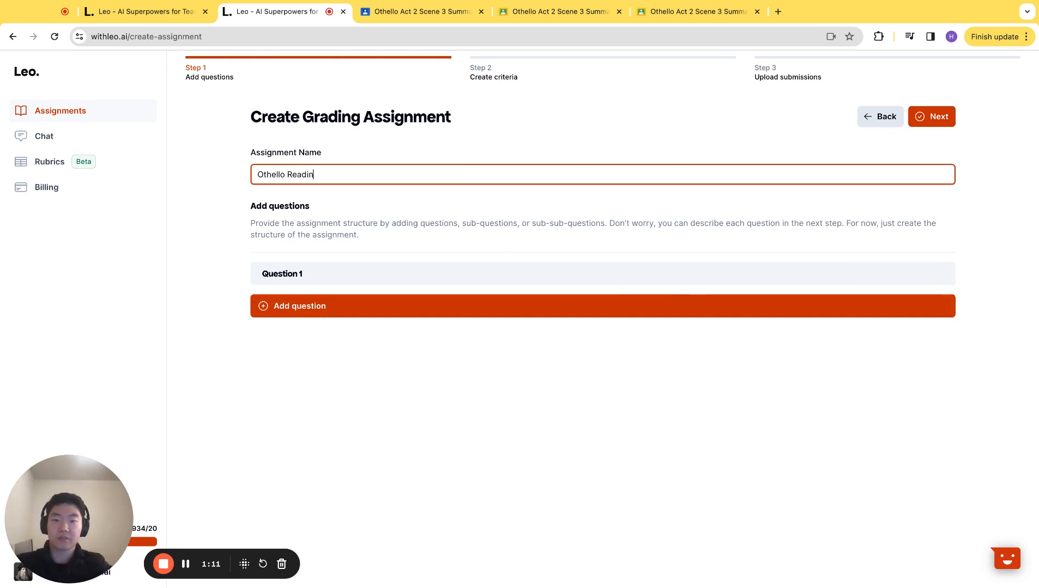
type("g Act 2 ZS")
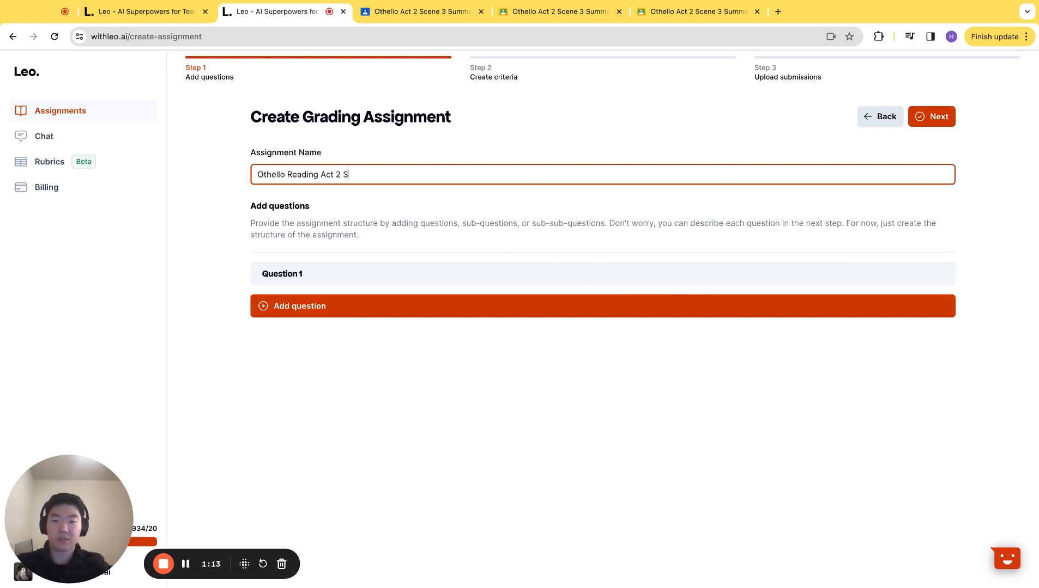
type("cene 3 - Comprehension Check")
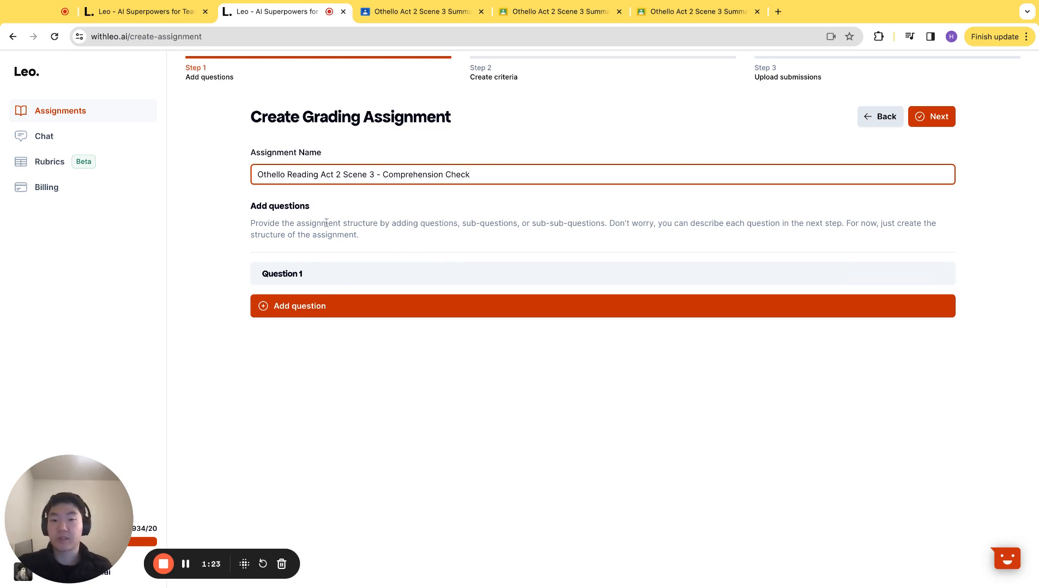
left_click_drag(290, 224, 662, 224)
left_click(618, 227)
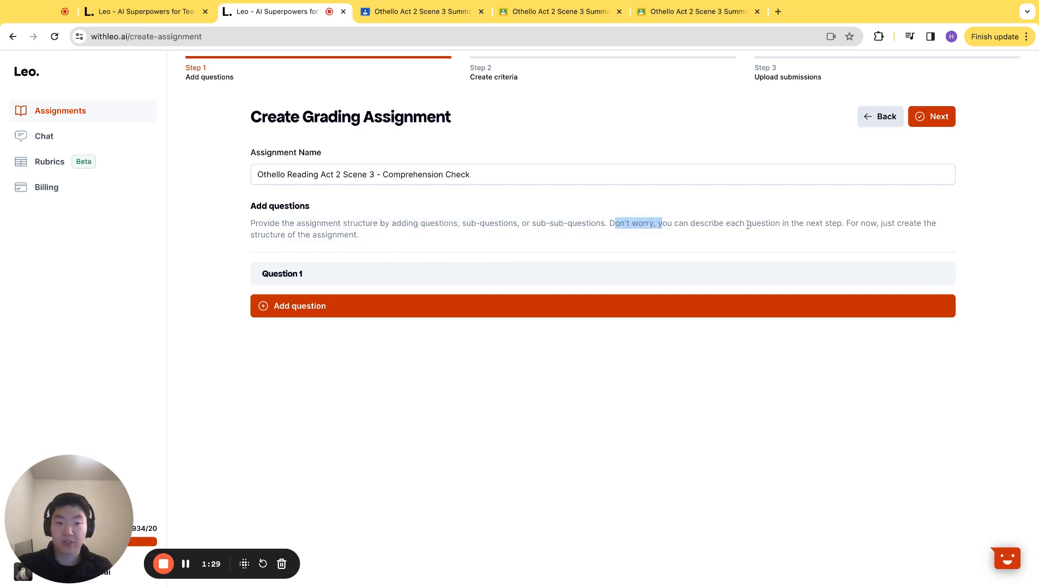
left_click(830, 224)
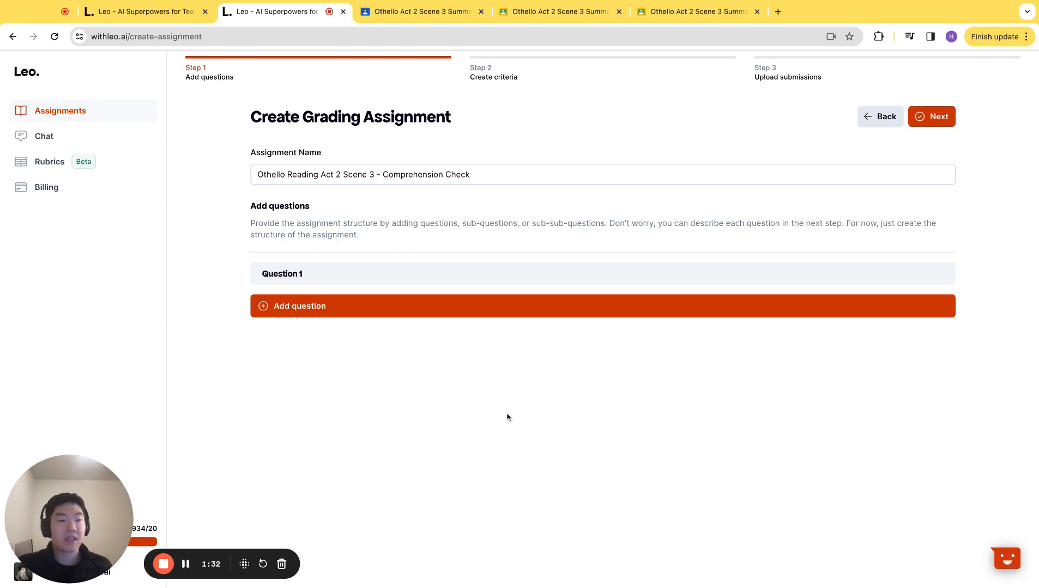
Try out a second question with a nested sub-question and sub-sub-question, and delete that whole second question
mouse_move(441, 273)
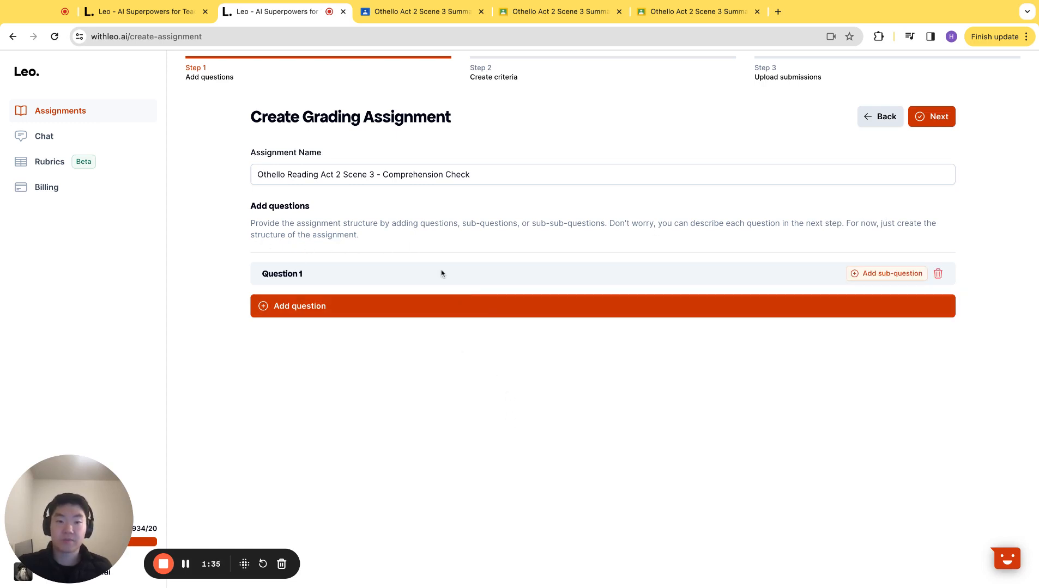
left_click(407, 313)
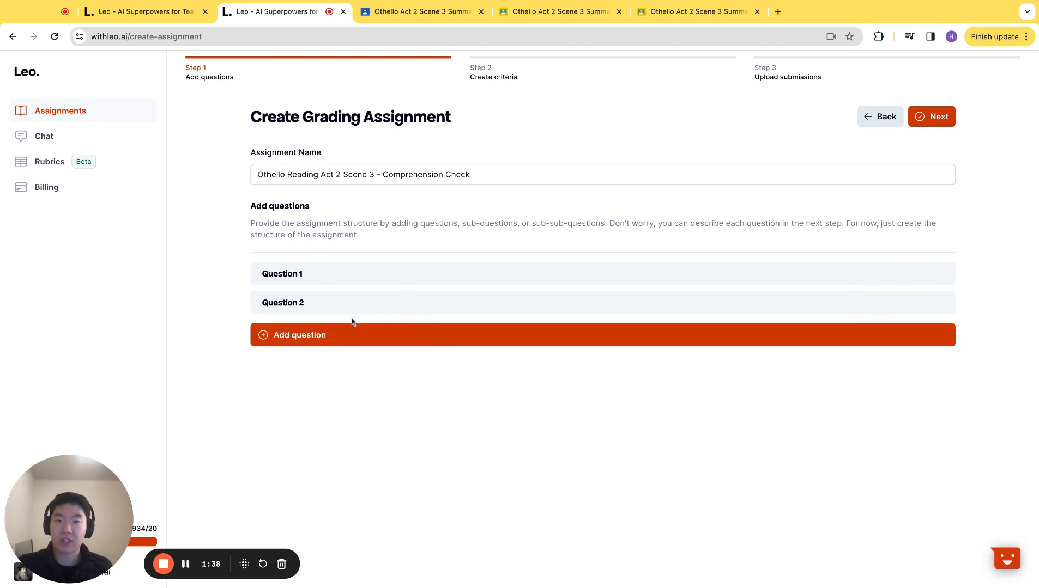
mouse_move(331, 304)
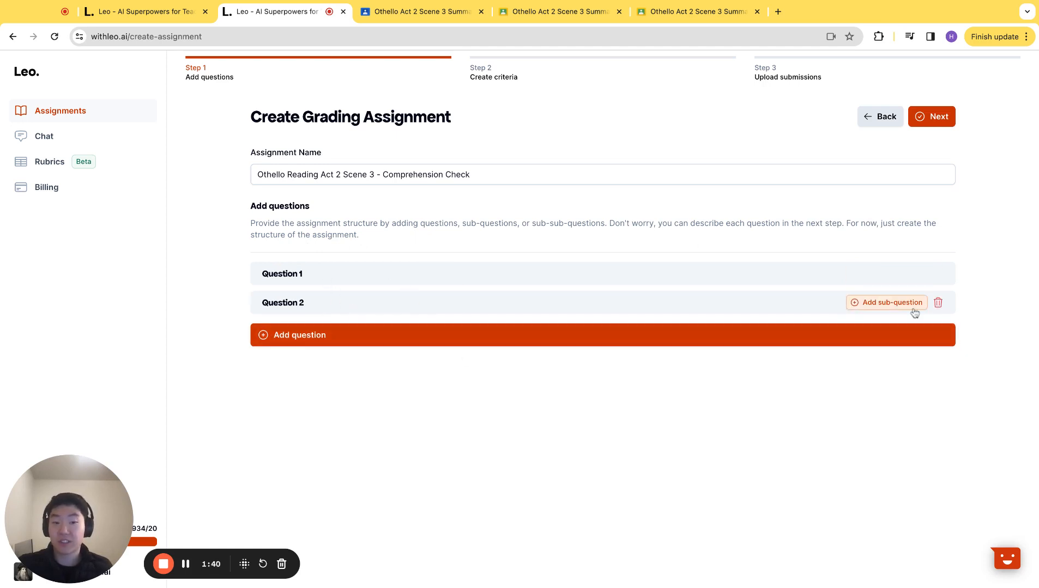
left_click(866, 304)
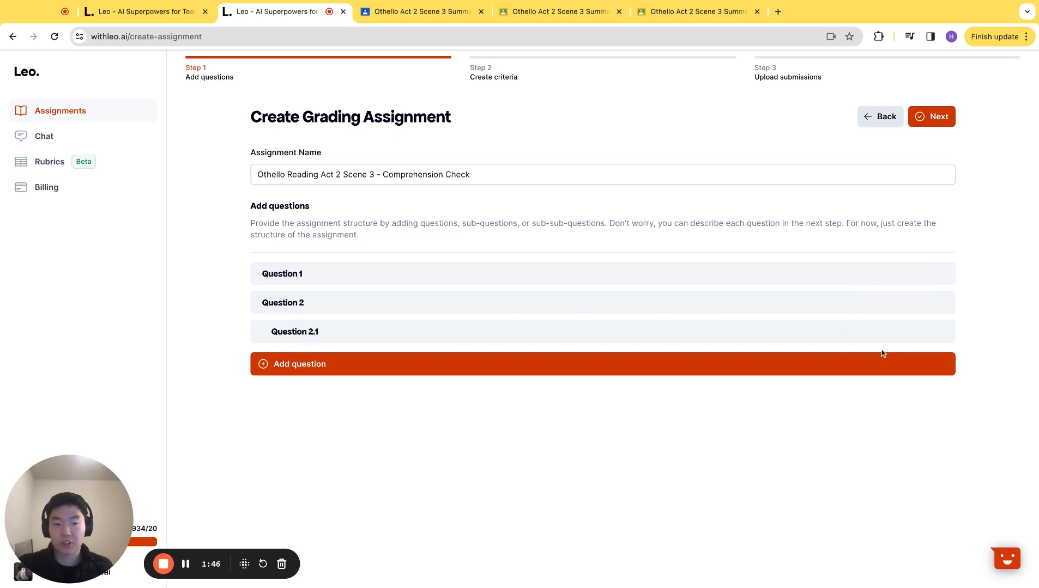
left_click(877, 335)
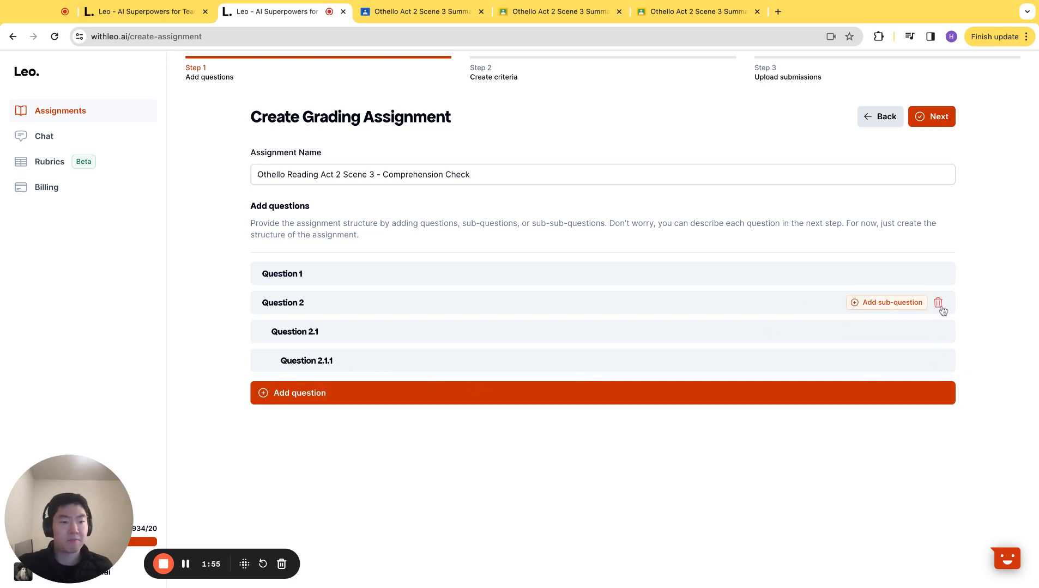
left_click(939, 306)
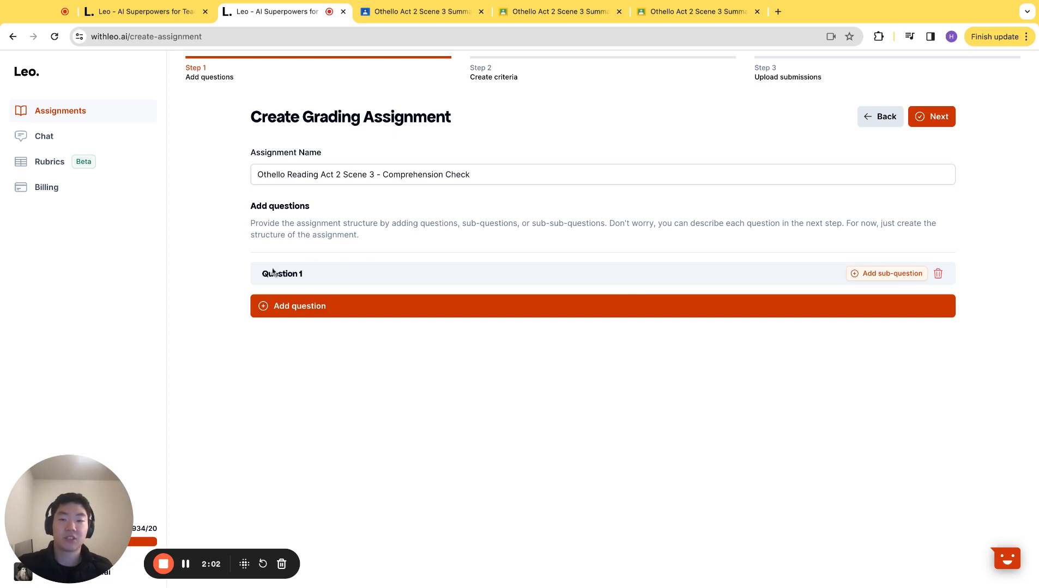
Proceed to the criteria stage and add six blank criteria to Question 1
left_click(934, 117)
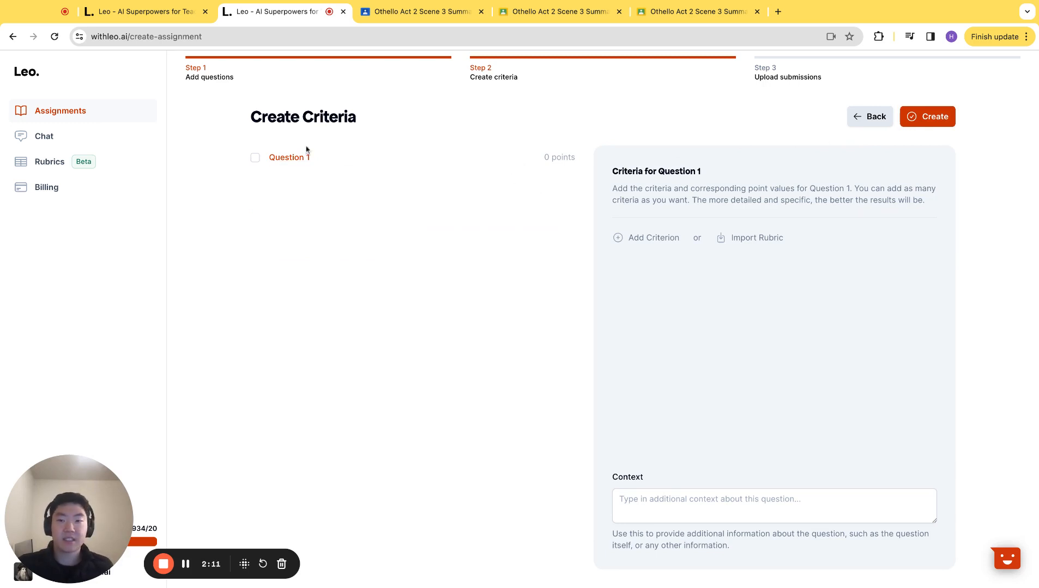
left_click(660, 238)
left_click(663, 284)
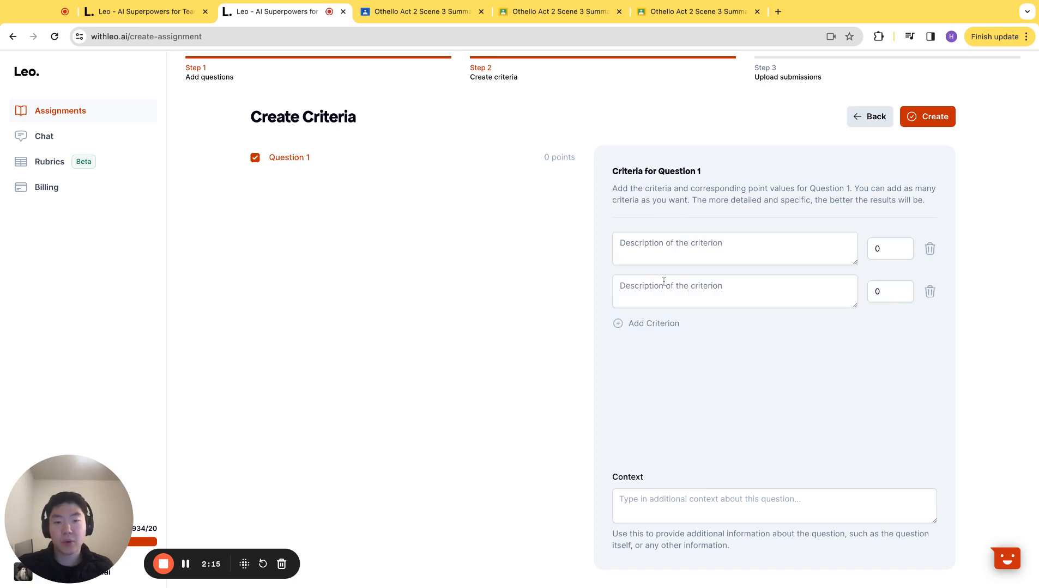
left_click(666, 325)
left_click(664, 370)
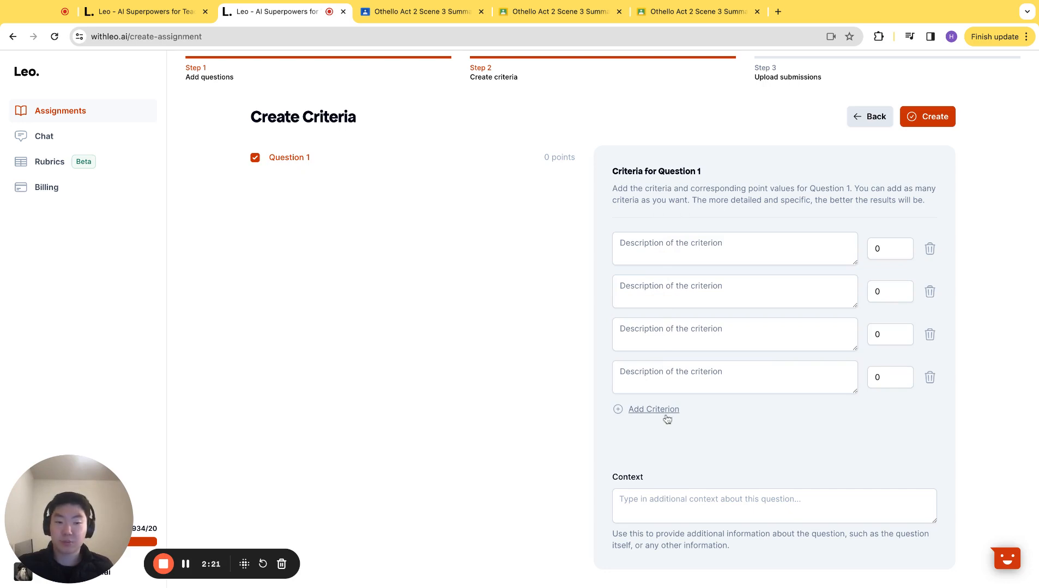
left_click(657, 410)
left_click(673, 458)
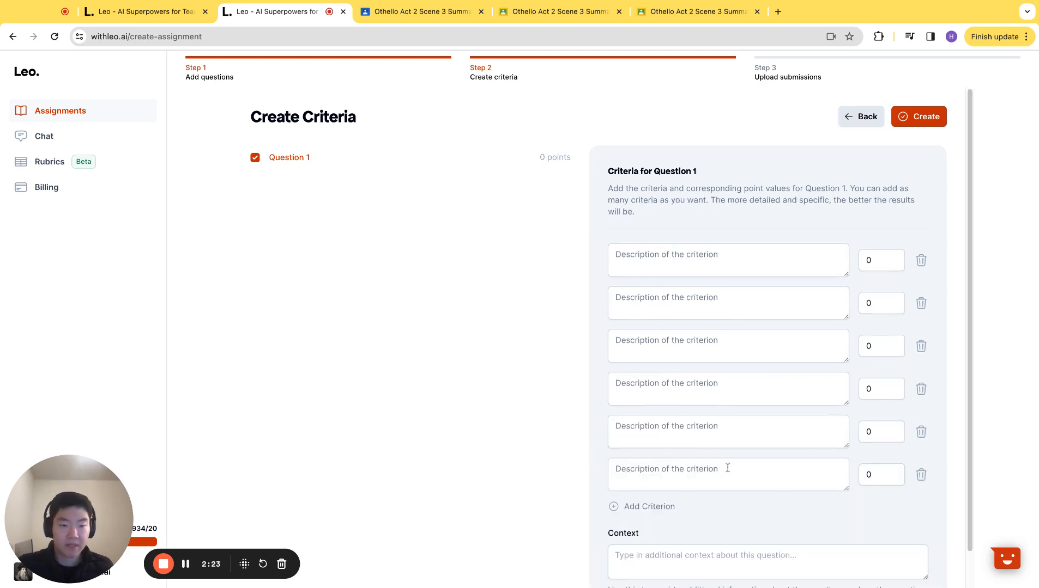
Describe the first criterion as "Student mentions that Othello leaves the festival with Desdemona and entrusts Cassio with safeguarding" and give it 1 point
scroll(752, 322, "down", 1)
scroll(760, 278, "up", 1)
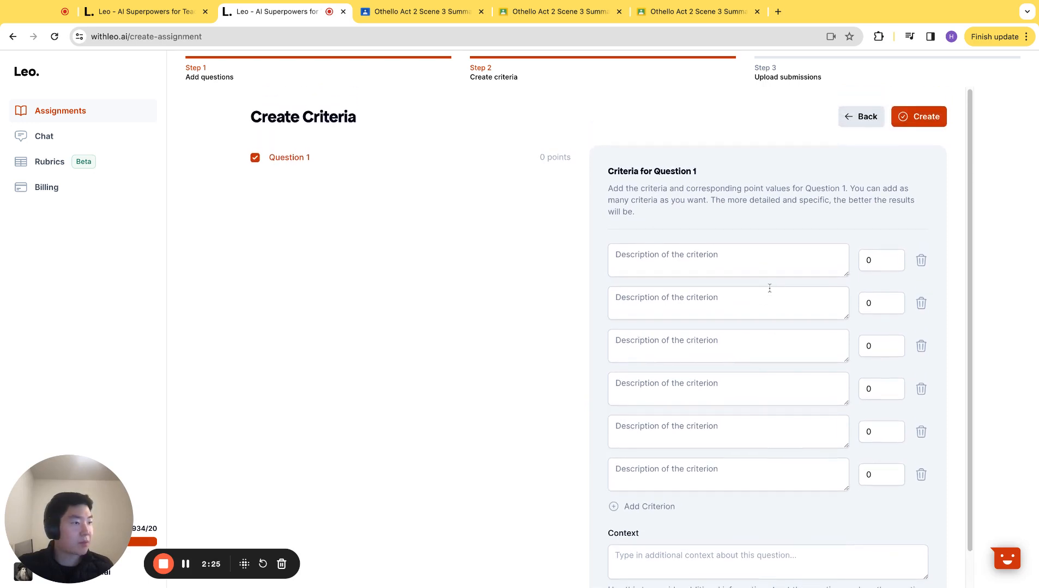
scroll(708, 267, "down", 1)
left_click(664, 220)
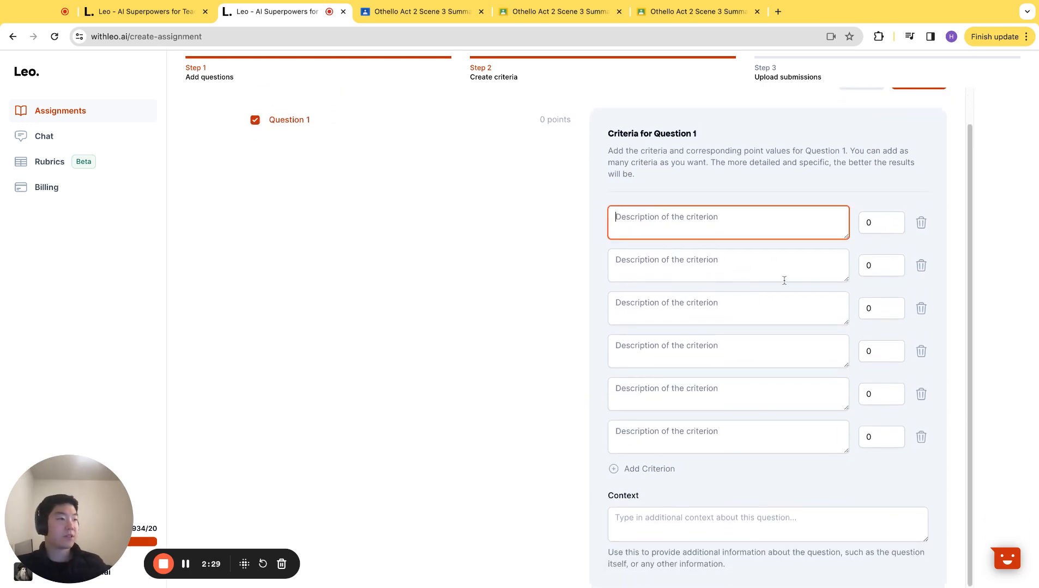
type("Student m")
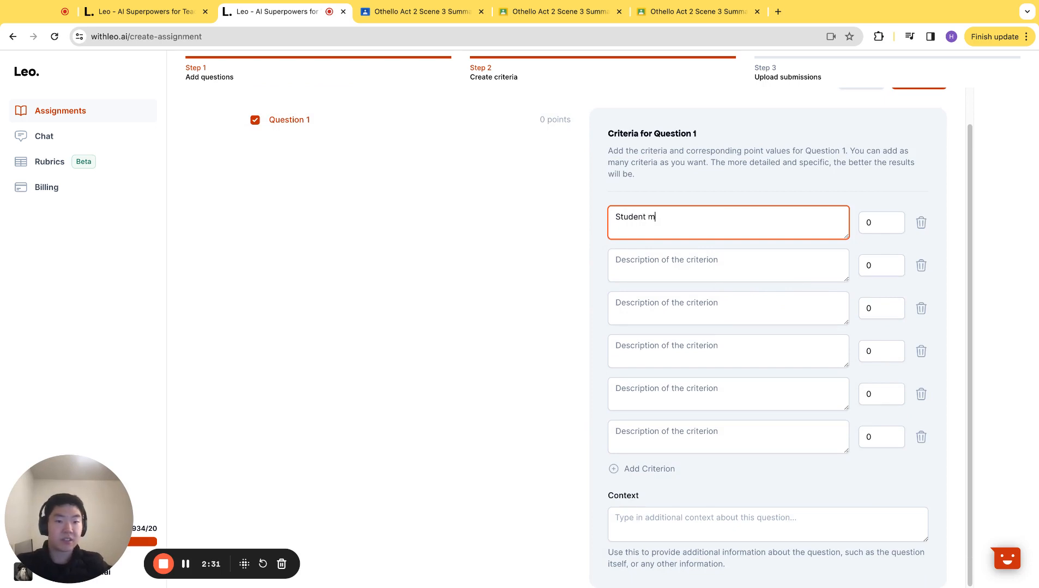
type("entions that Othel")
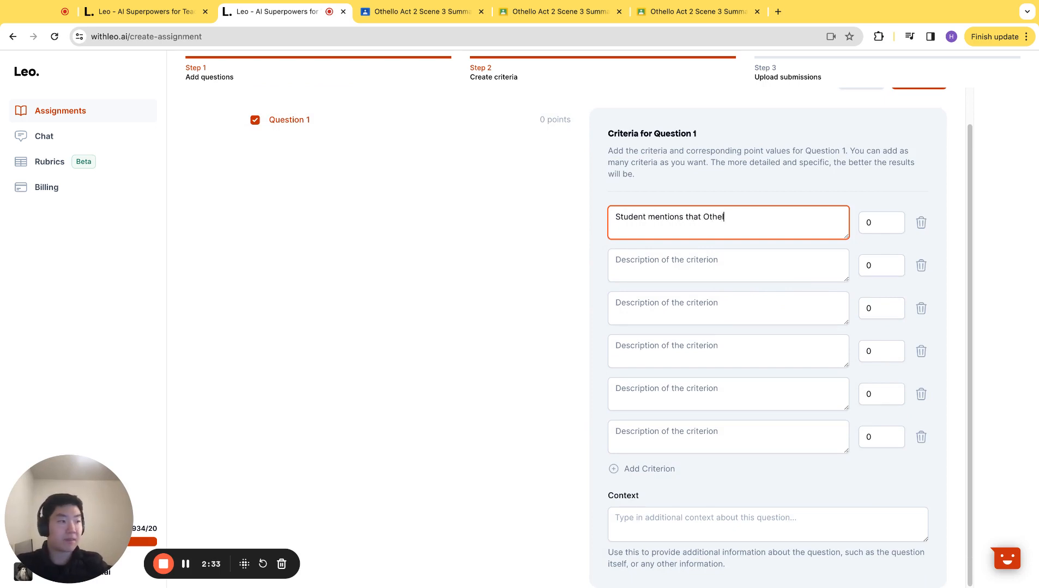
type("lo leaves the festival w")
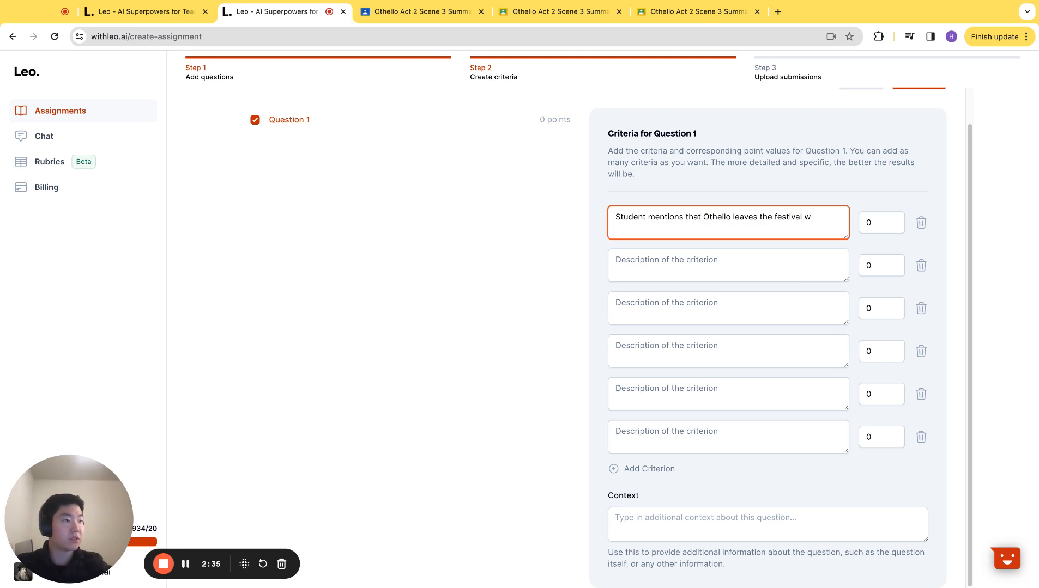
type("ith Desdemona and ")
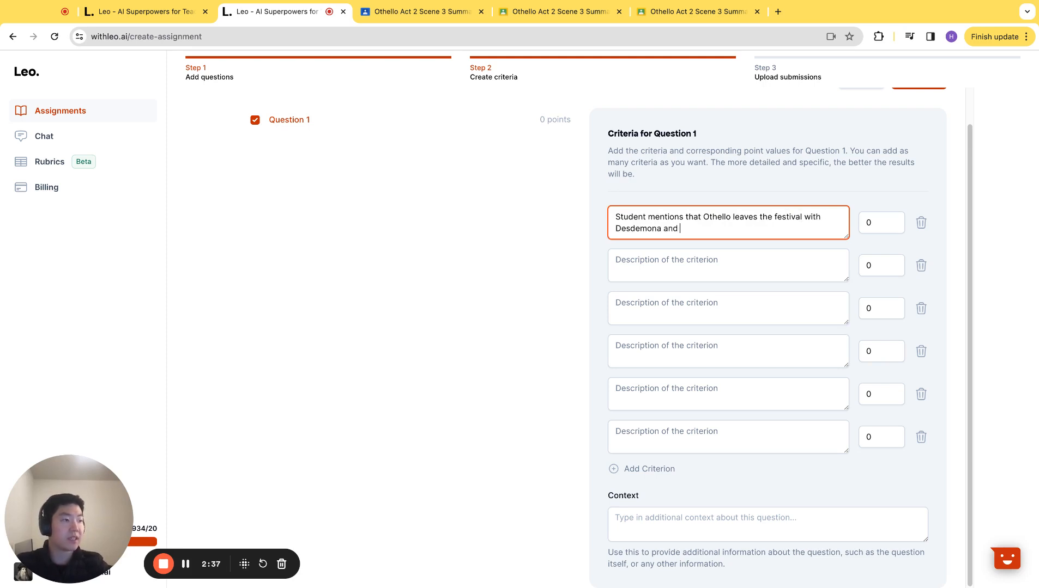
type("entrustr")
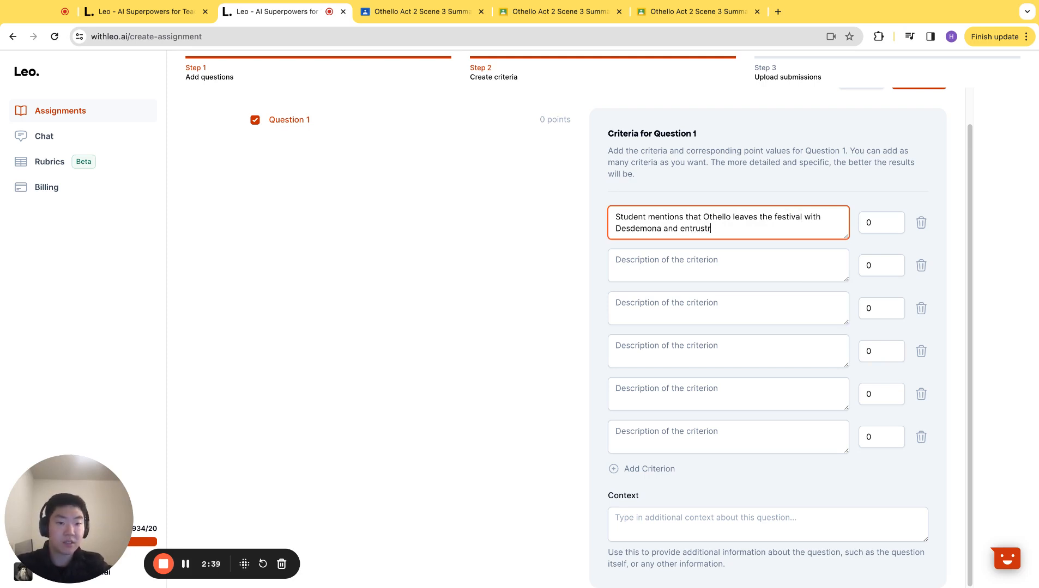
key("BackSpace")
type("s Cas")
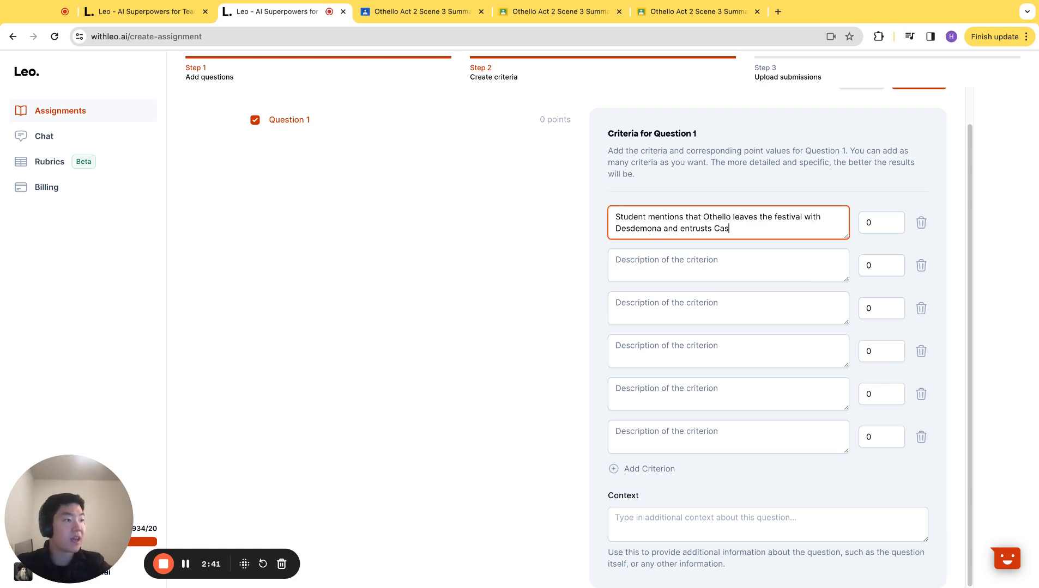
type("s Cassio with safeguarding")
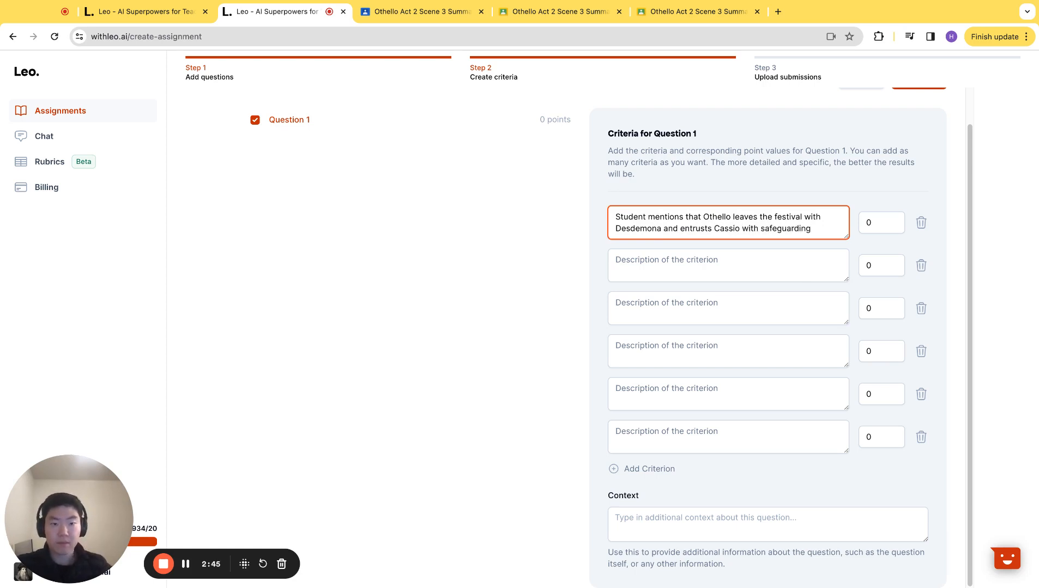
left_click(711, 228)
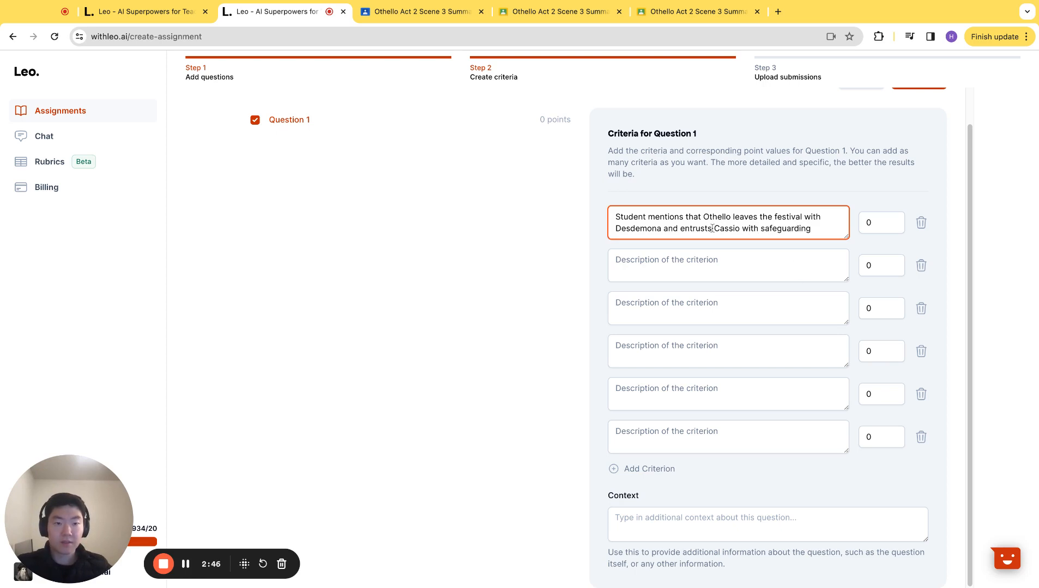
left_click(894, 220)
Describe the second criterion as "Student mentions that Iago convinces Cassio to drink"
left_click(733, 265)
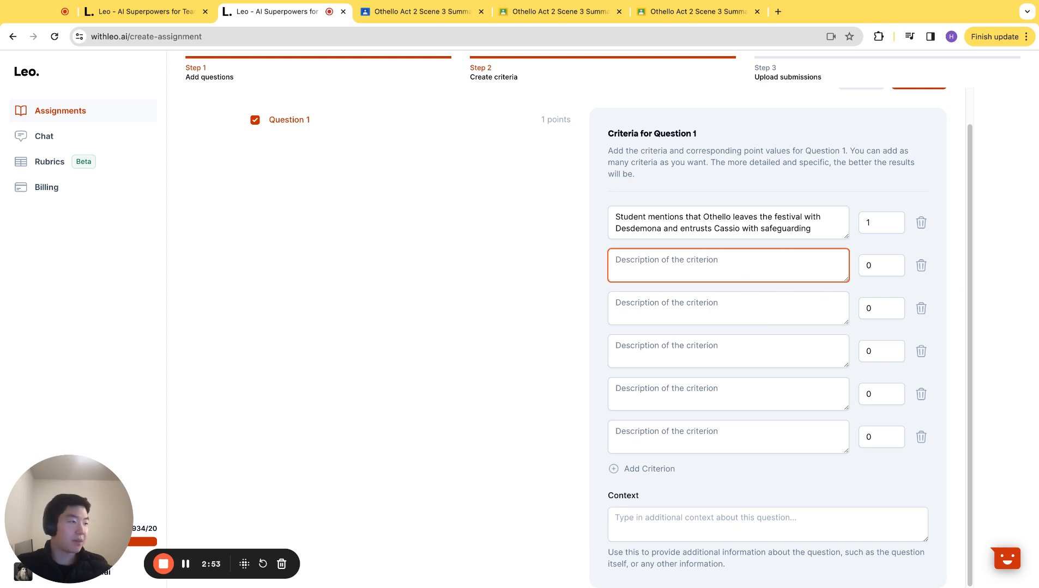
key("super+Tab")
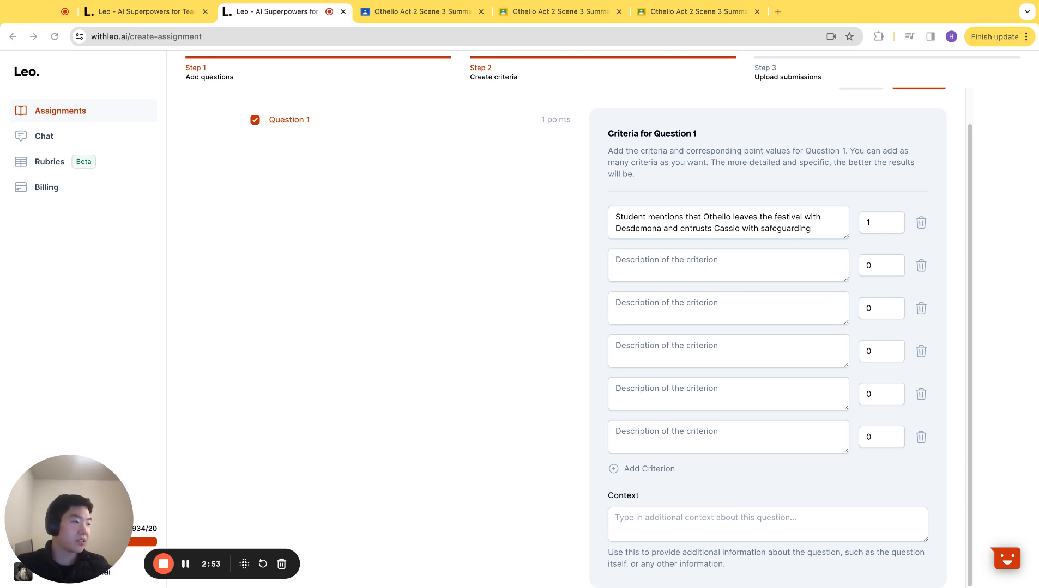
left_click(726, 270)
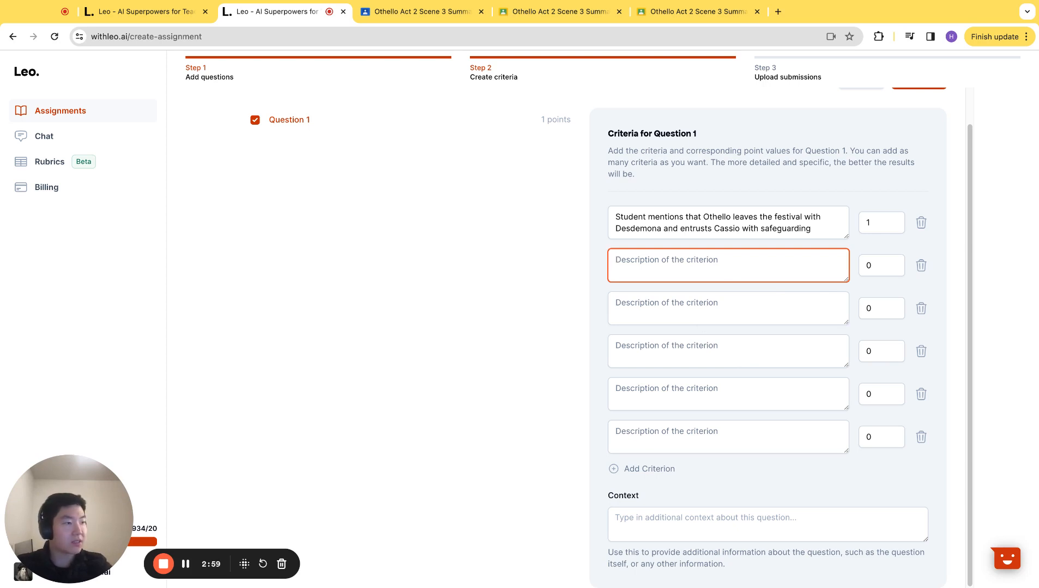
type("Student ")
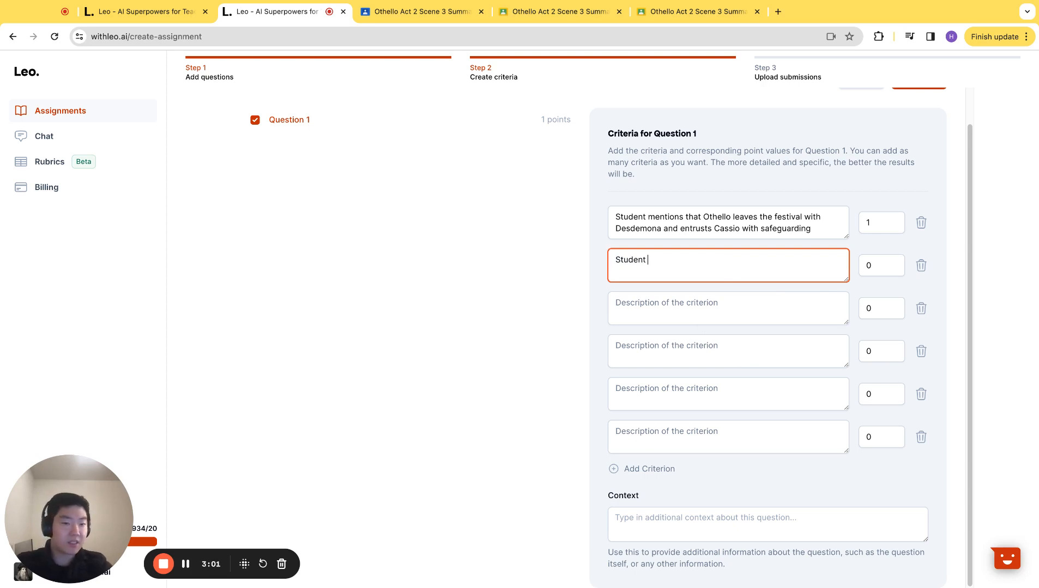
type("mentions that Iago ")
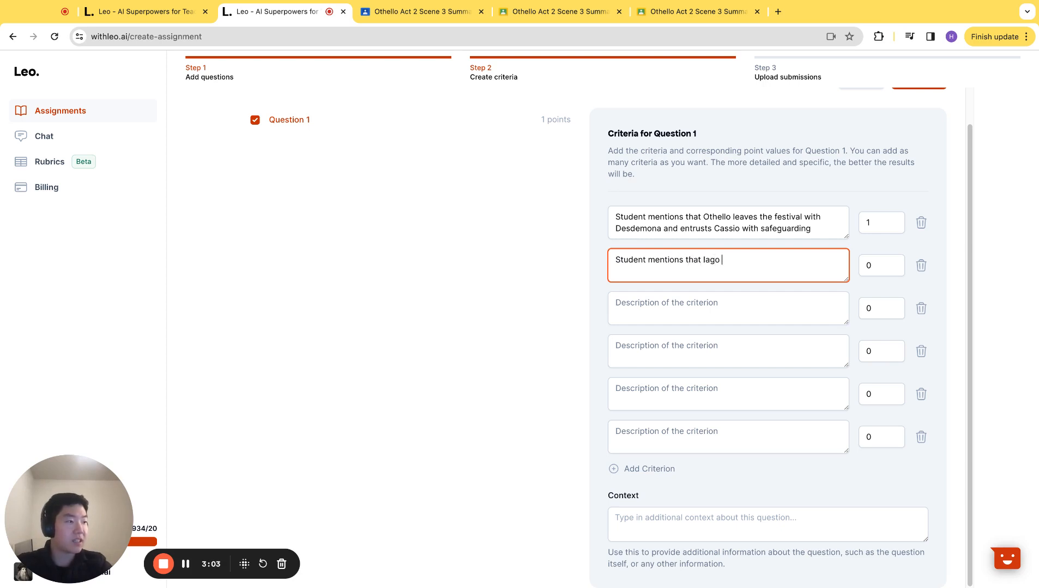
type("convinces Cass")
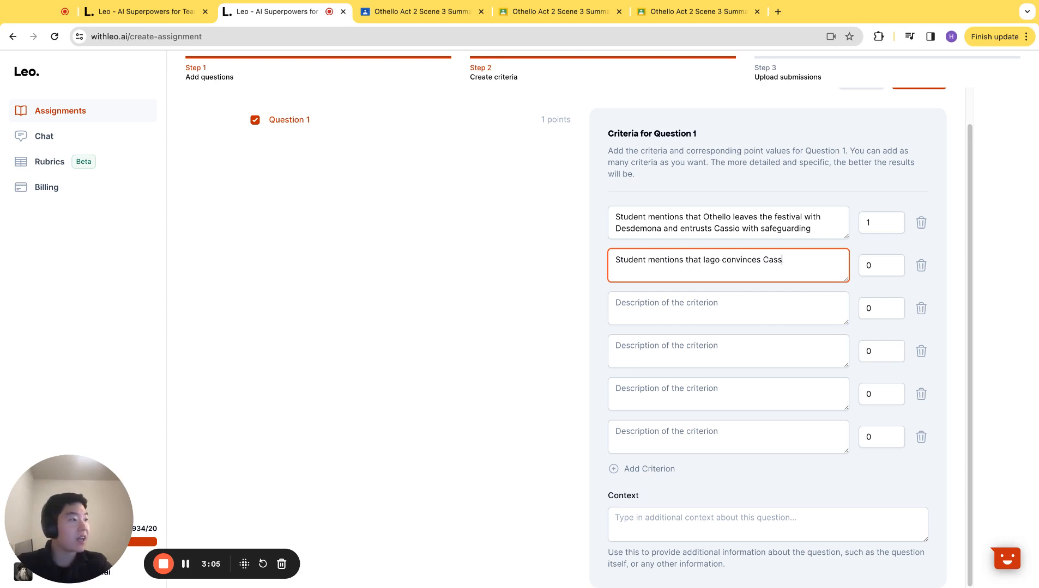
type("io to drin")
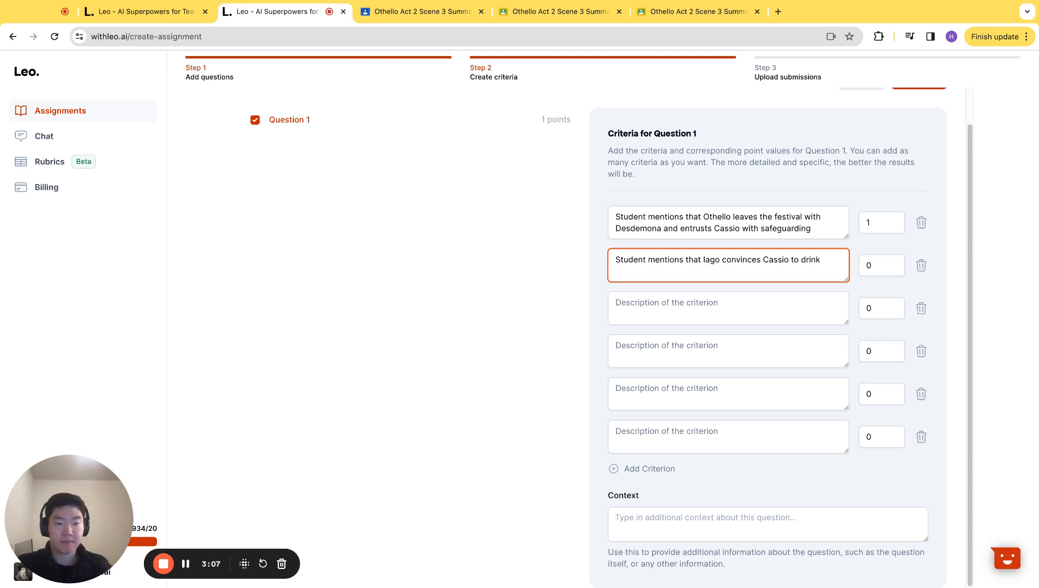
Describe the third criterion as "Student mentions that Iago reveals to the audience his plan to get Cassio drunk after Cassio exits"
type("k")
key("Tab")
key("Tab")
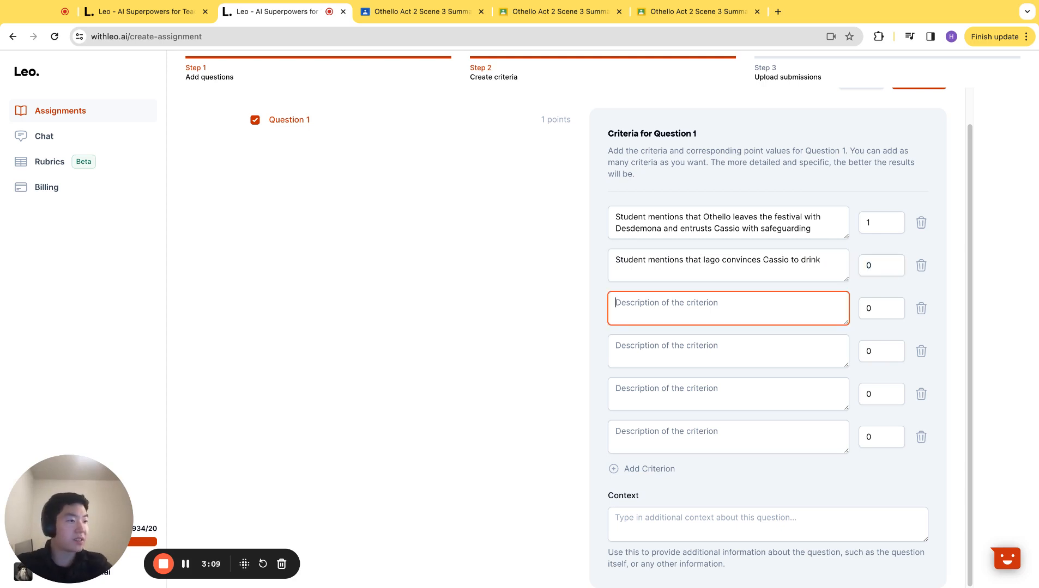
type("Student mentions")
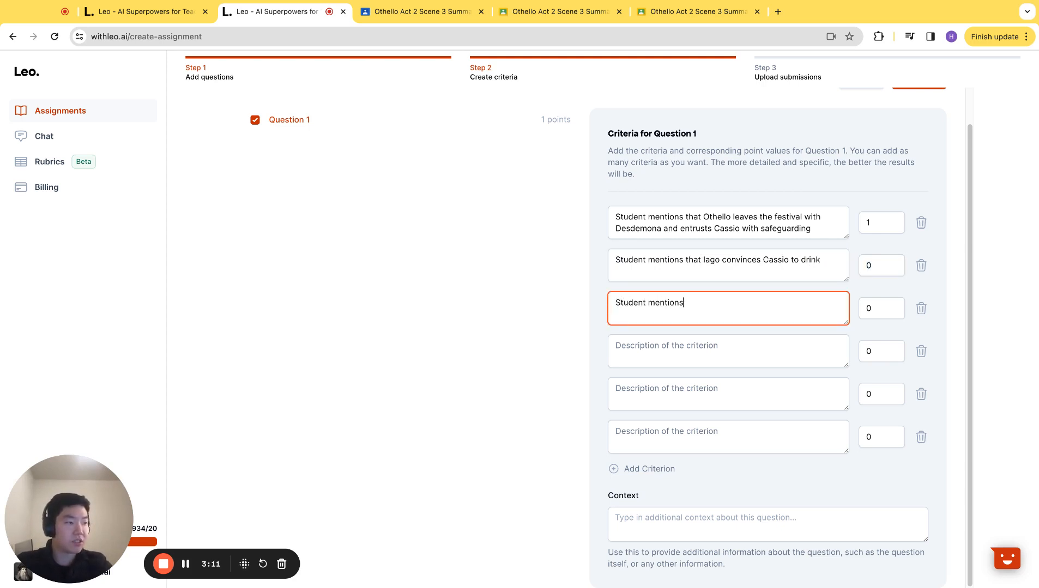
type(" that Iago reveal")
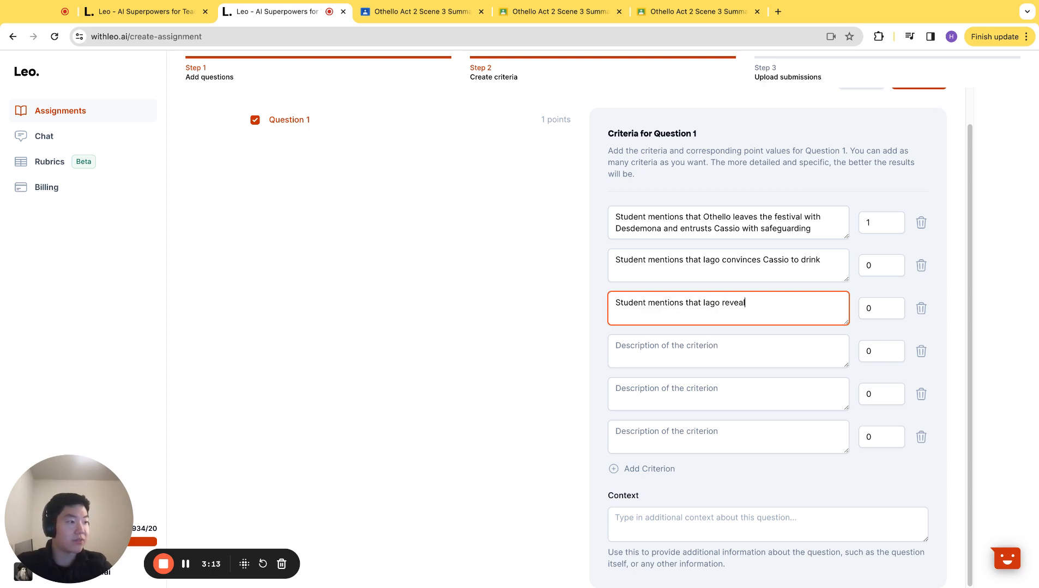
type("s to the audience h")
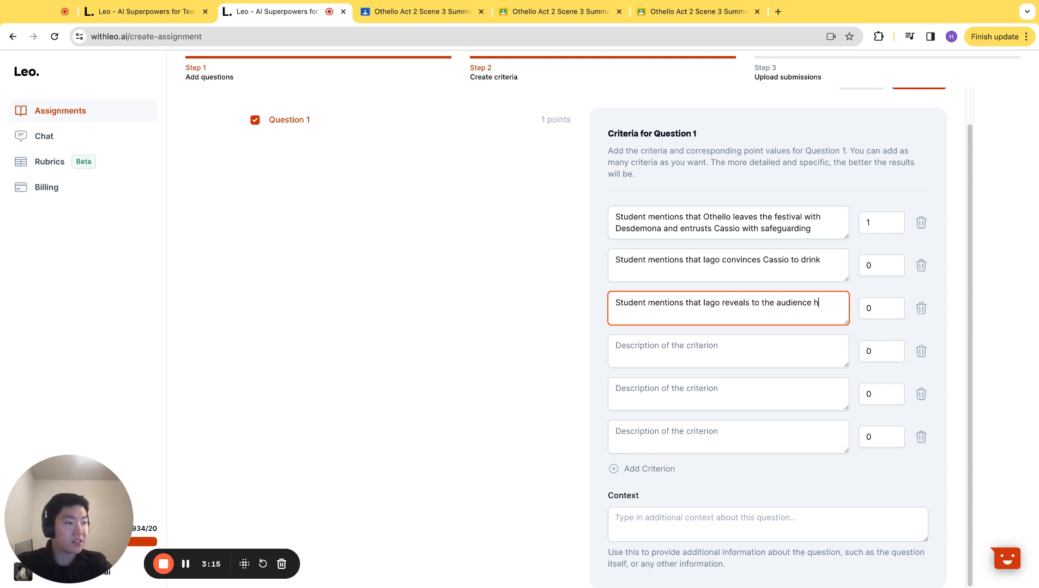
type("is plan to get Cas")
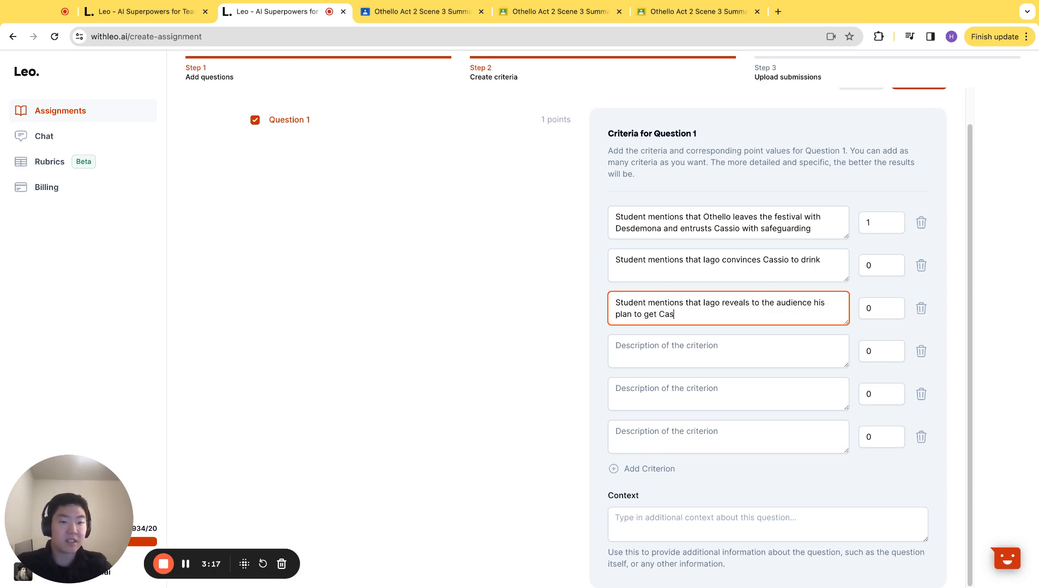
type("sio drunk after C")
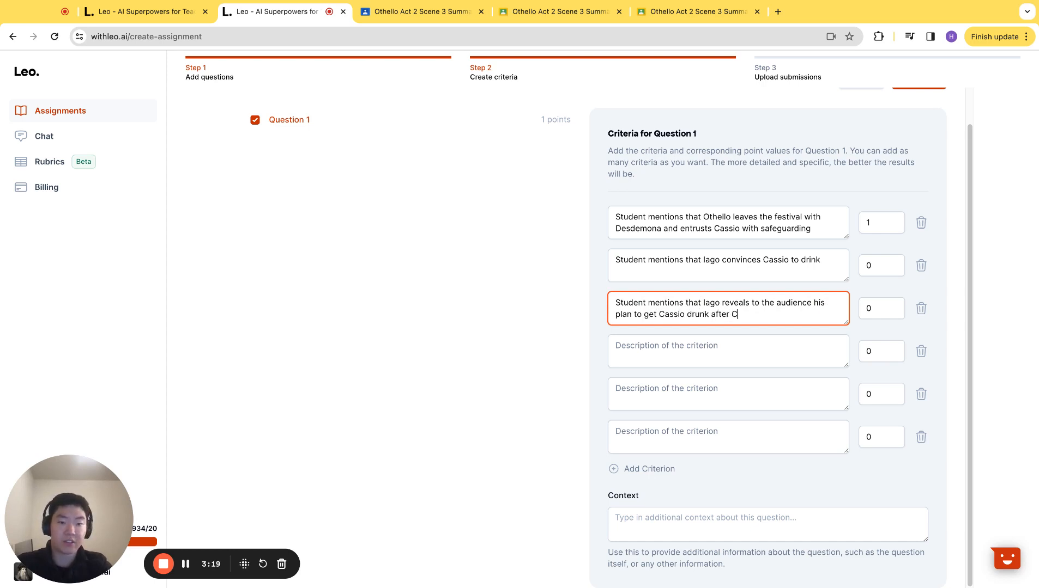
type("assio exis")
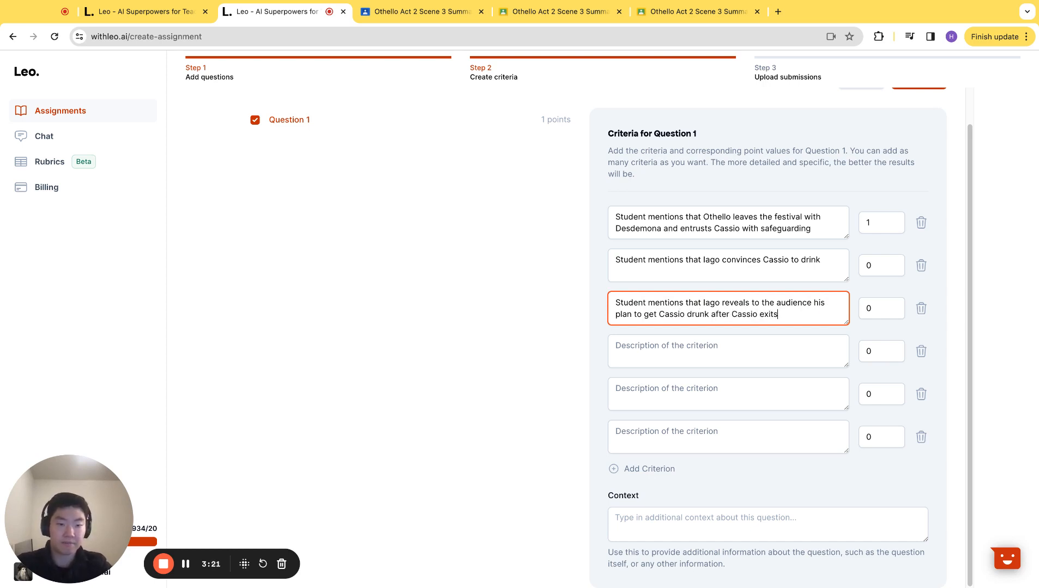
Describe the fourth criterion as "Student mentions that Cassio gets drunk and attacks Montano"
key("Tab")
key("Tab")
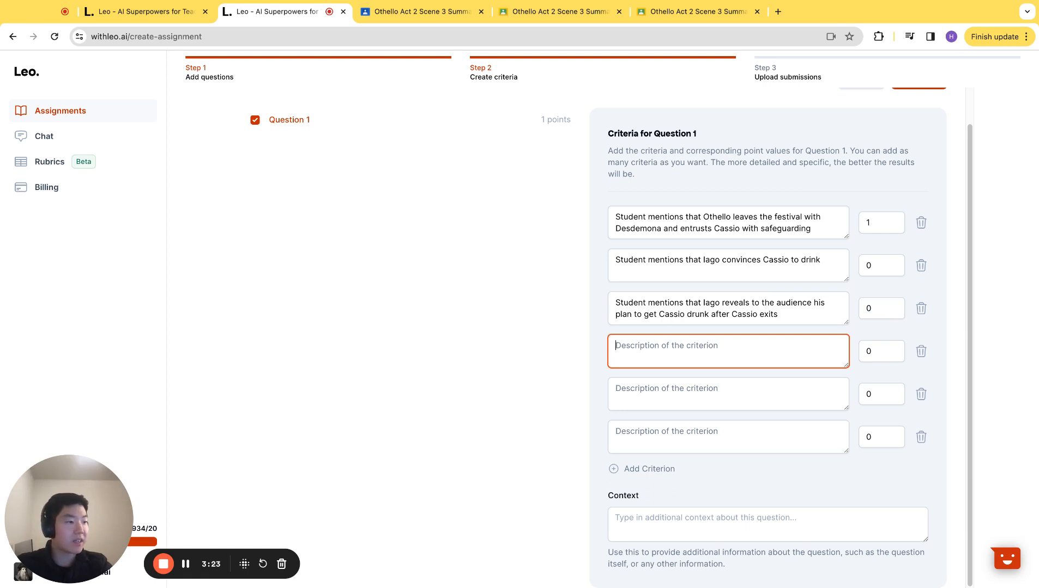
type("Student me")
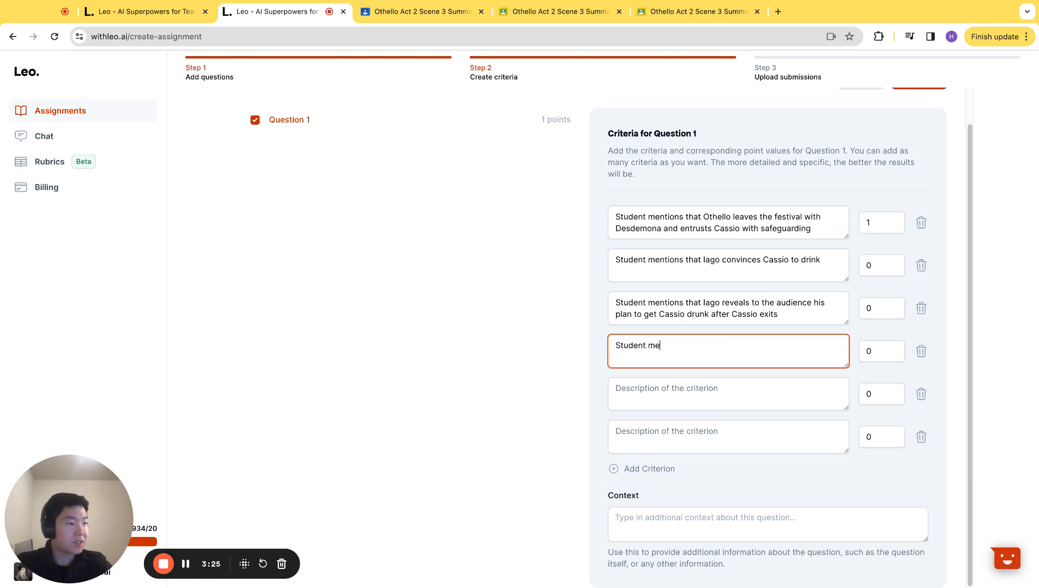
type("ntions that Cassio ")
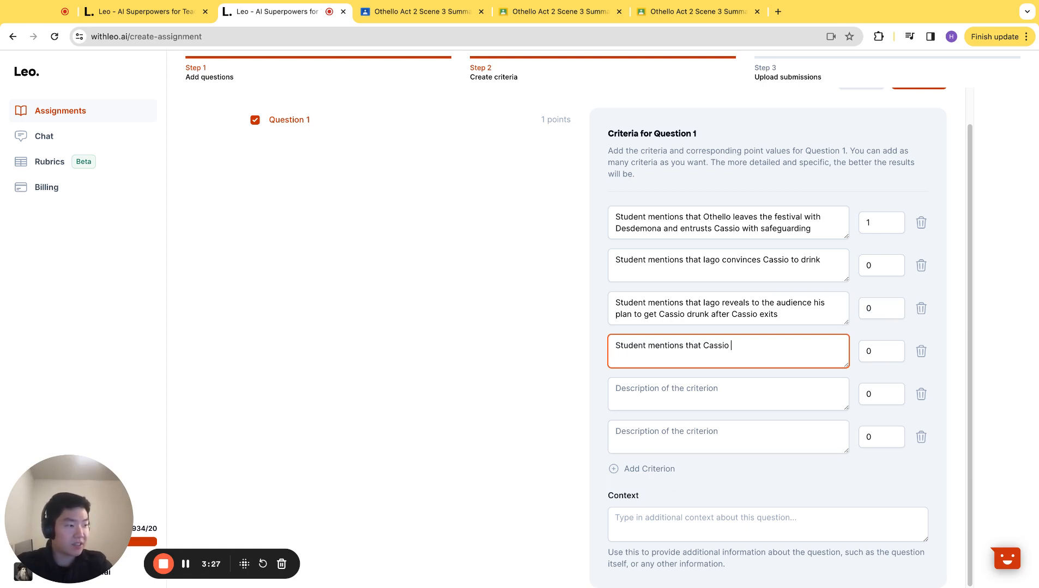
type("gets drunk and atta")
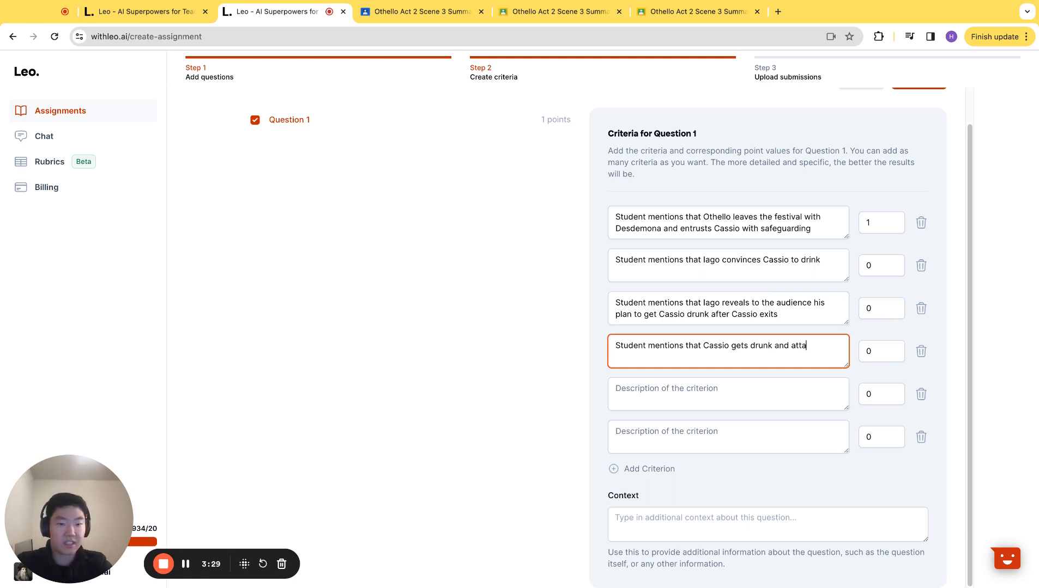
type("cks Montan")
Describe the fifth criterion as "Othello investigates the commotion, and fires Cassio."
key("Tab")
key("Tab")
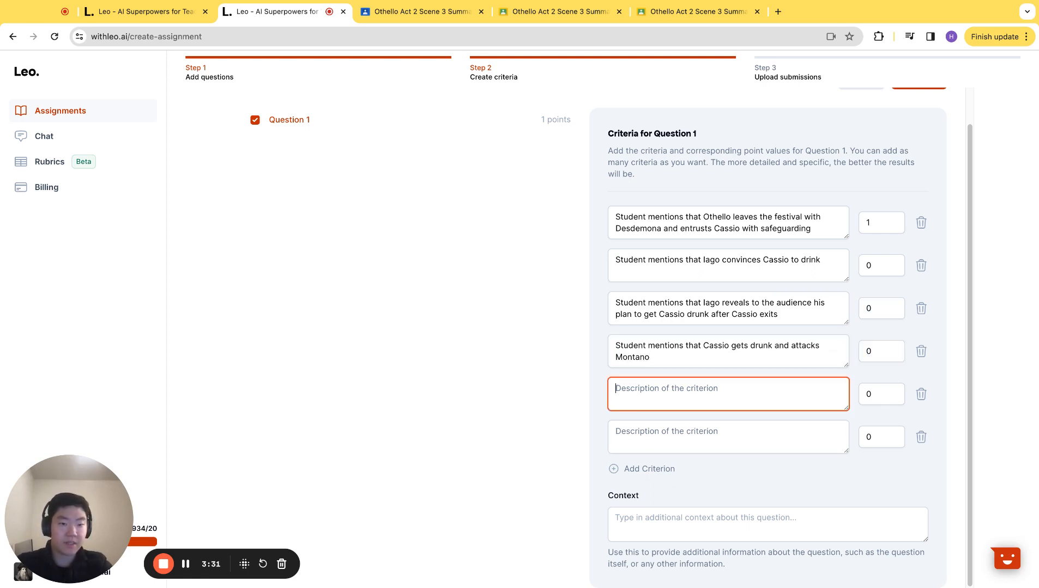
type("Othel")
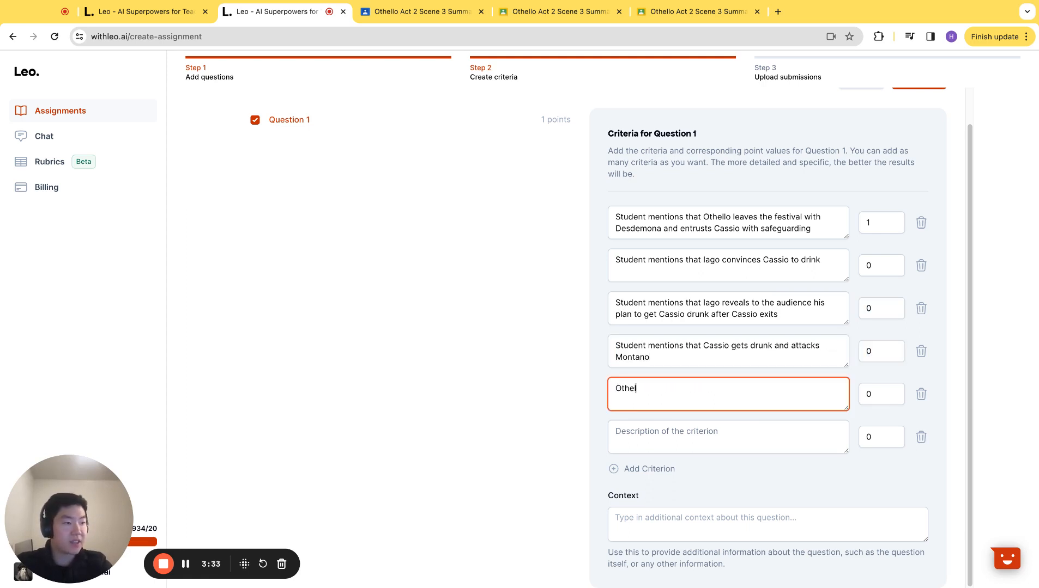
type("lo investigates ")
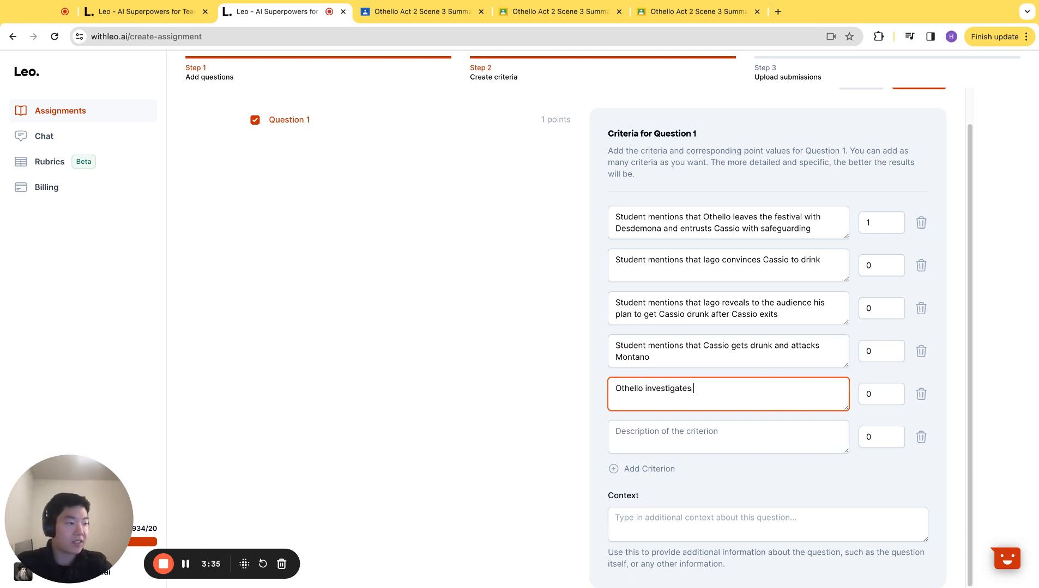
type("the commotion, and f")
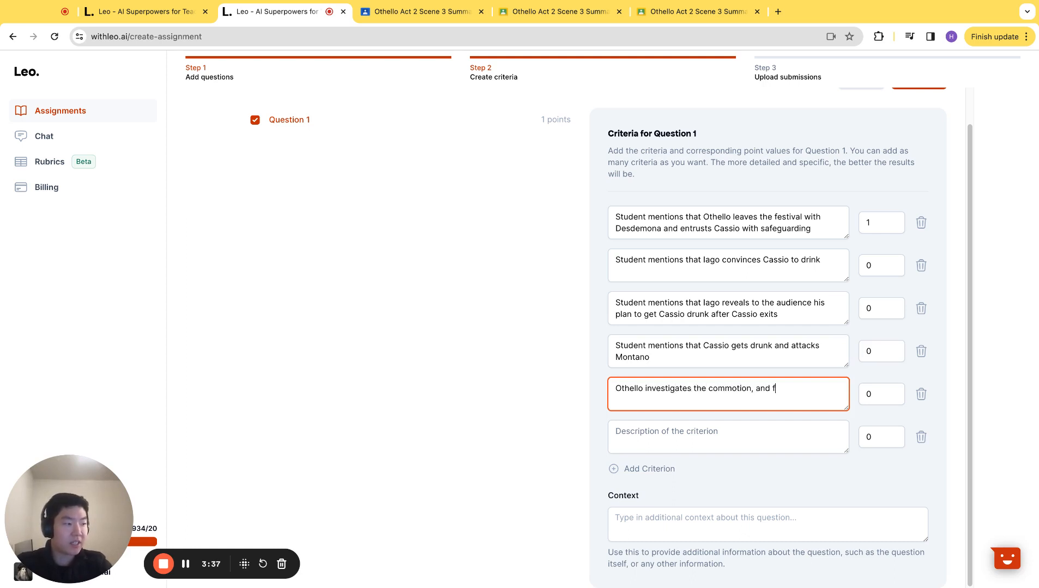
type("ires Cassio")
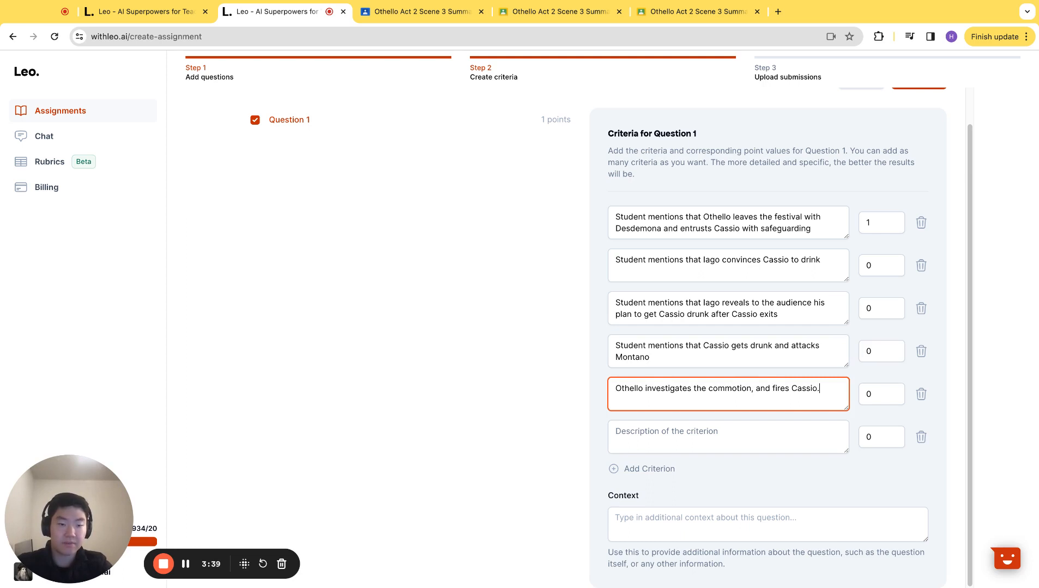
type(".")
Describe the sixth criterion as "Iago convinces Cassio to seek Desdemona for help, and reveals to the audience his plan to sow suspicion in the mind of Othello."
key("Tab")
key("Tab")
type("I")
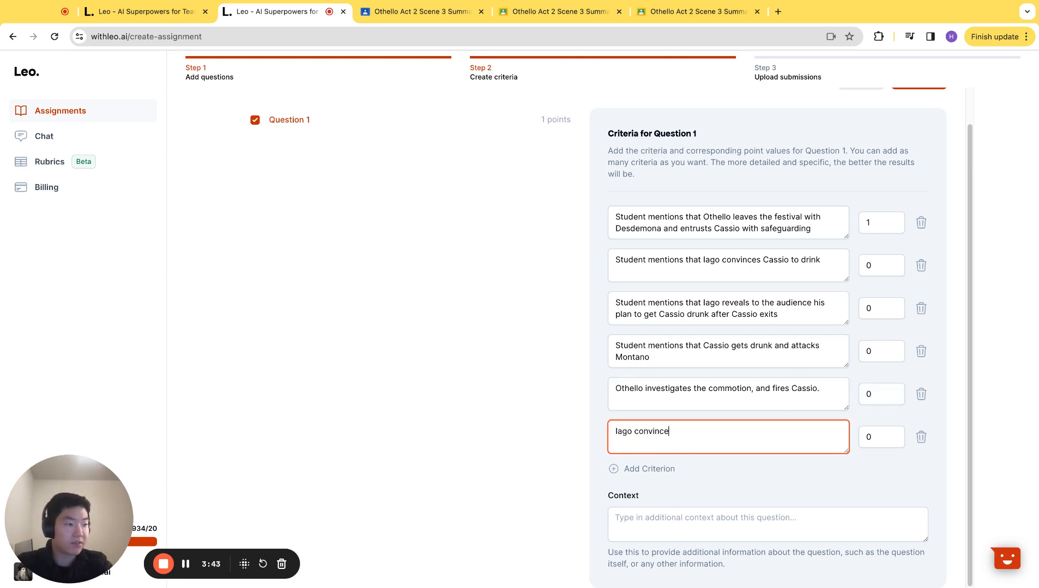
type("ago convinces Cassio to seek")
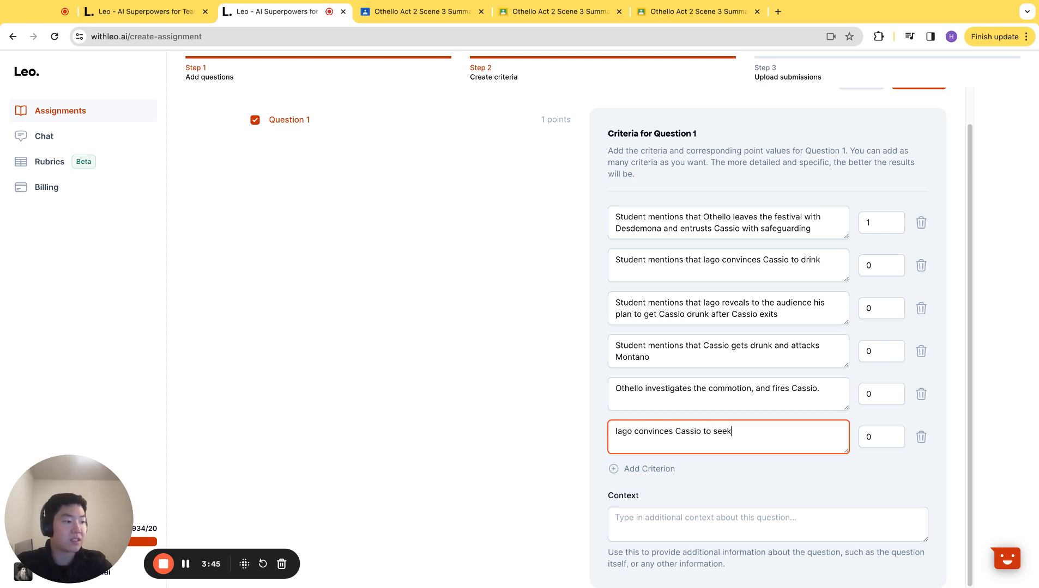
type(" Desdemona")
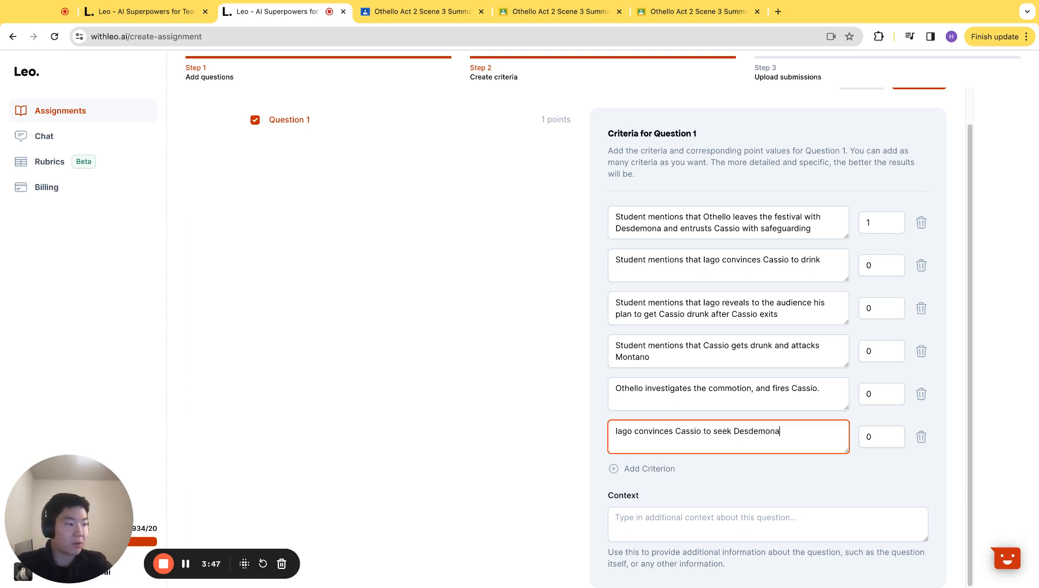
type(" for help, and revea")
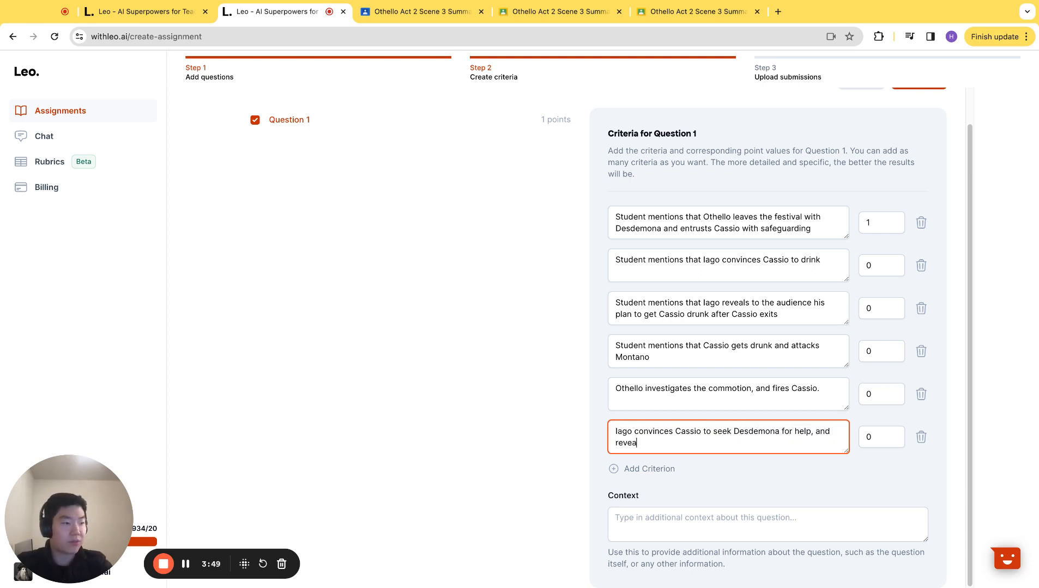
type("ls to the audien")
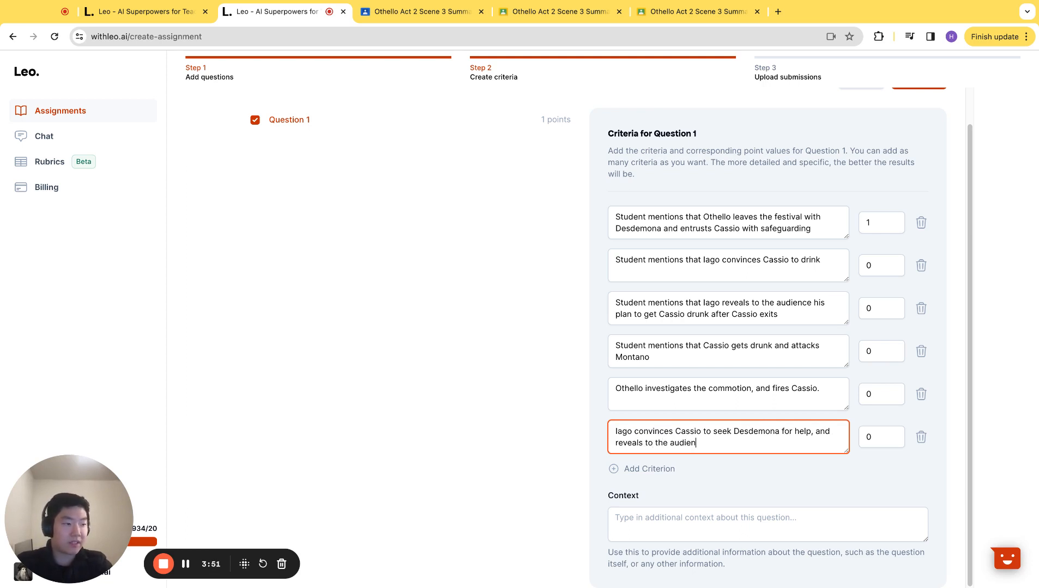
type("ce his plan to sow ")
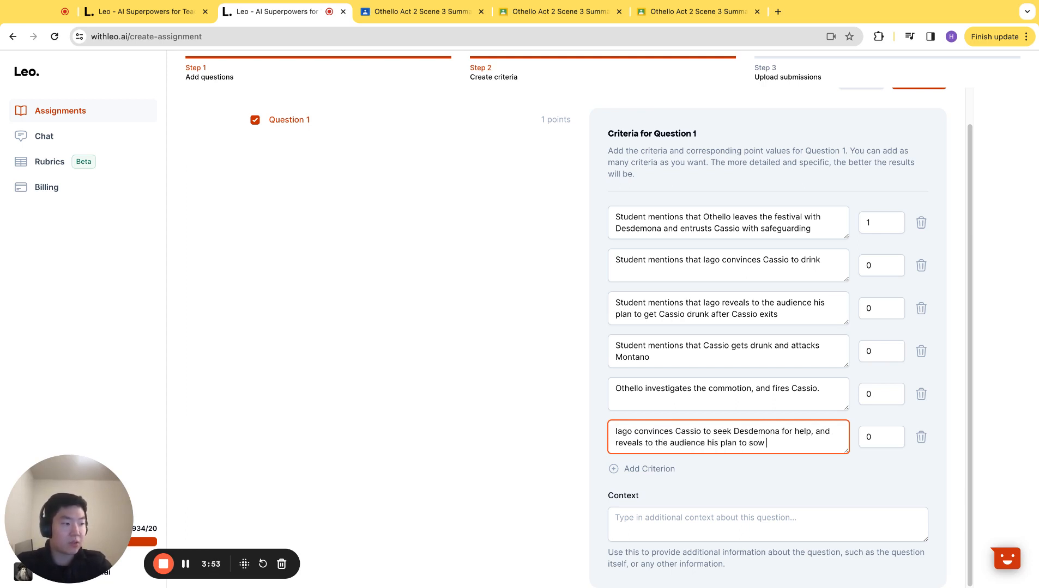
type("suspicion")
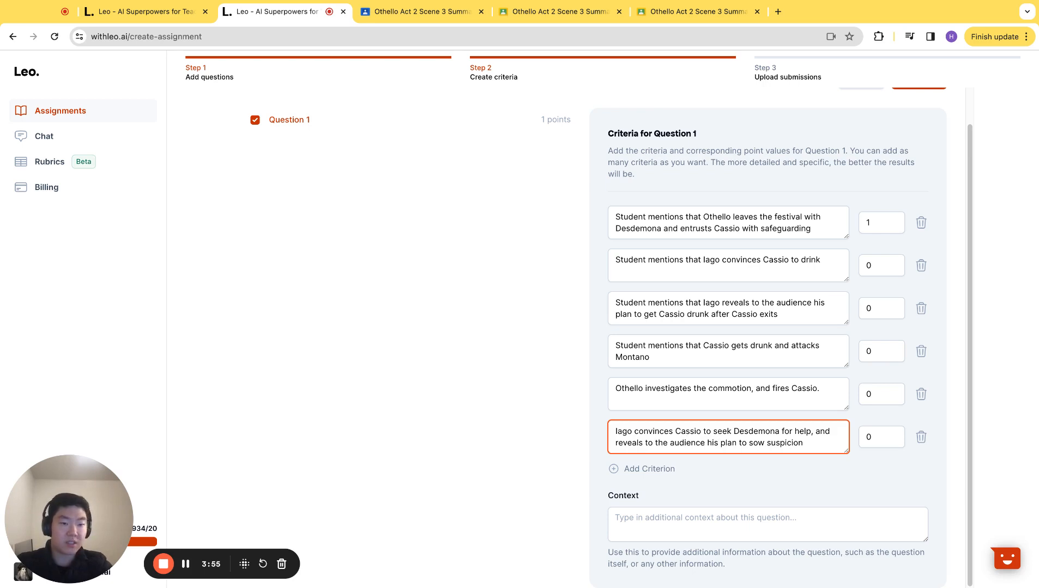
type(" in the mind of Othello.")
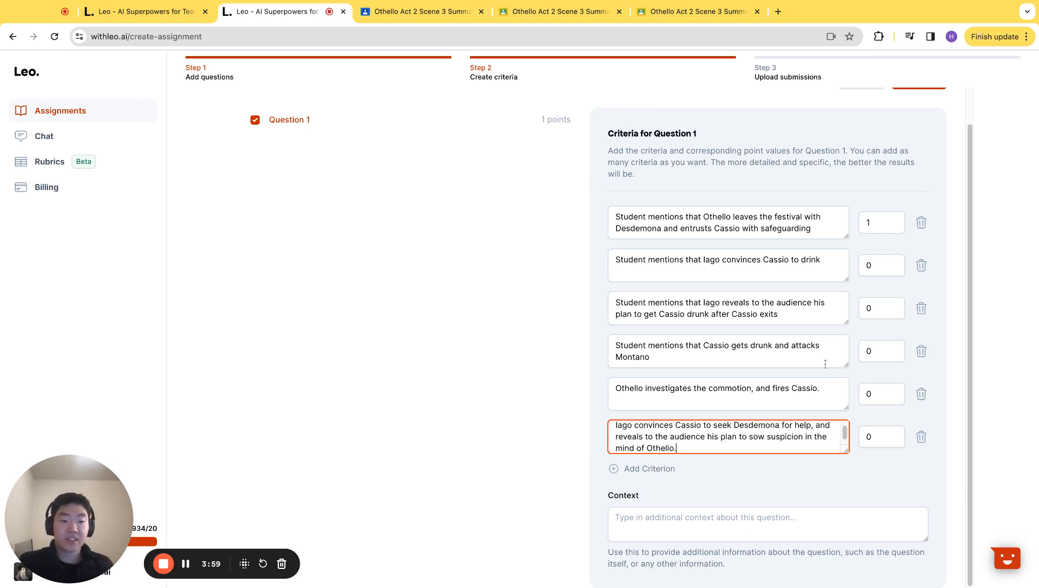
left_click(605, 346)
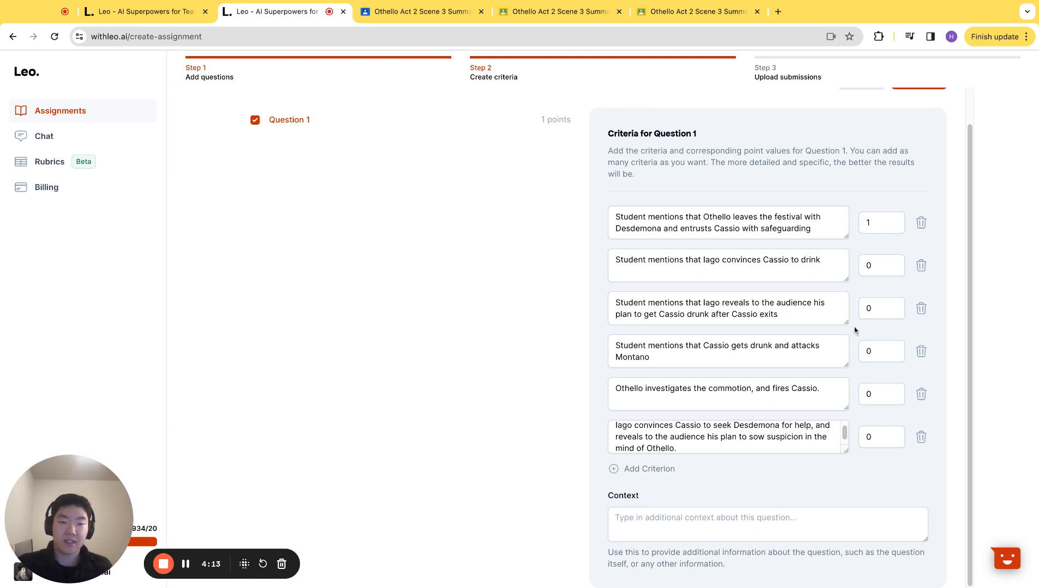
Try raising the first criterion's points to 4, and bring them back to 1
scroll(854, 330, "up", 1)
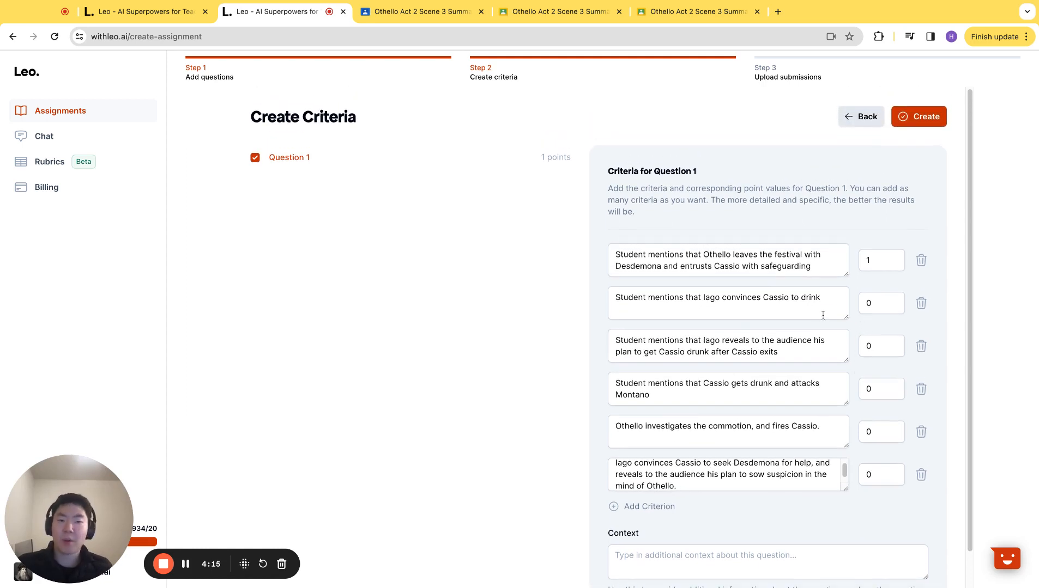
left_click(892, 256)
left_click(893, 256)
left_click(892, 257)
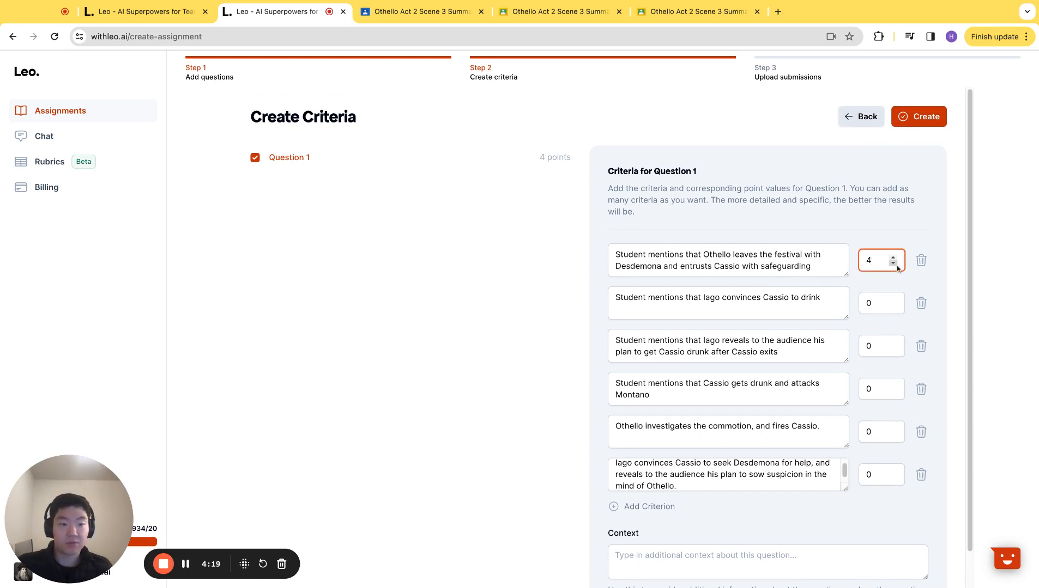
left_click(893, 259)
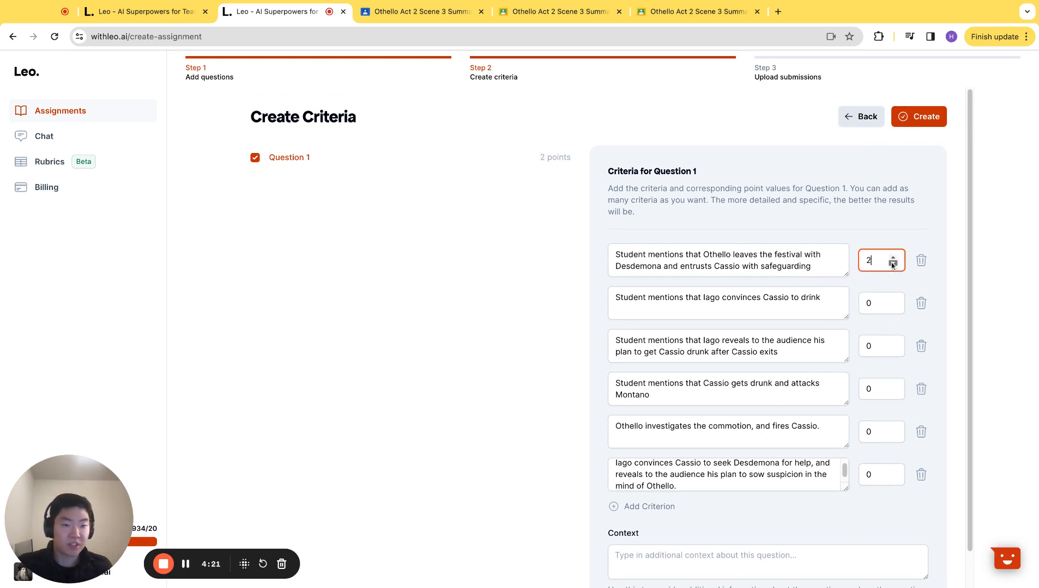
left_click(892, 263)
Give each of the second through sixth criteria of Question 1 a value of 1 point
left_click(892, 300)
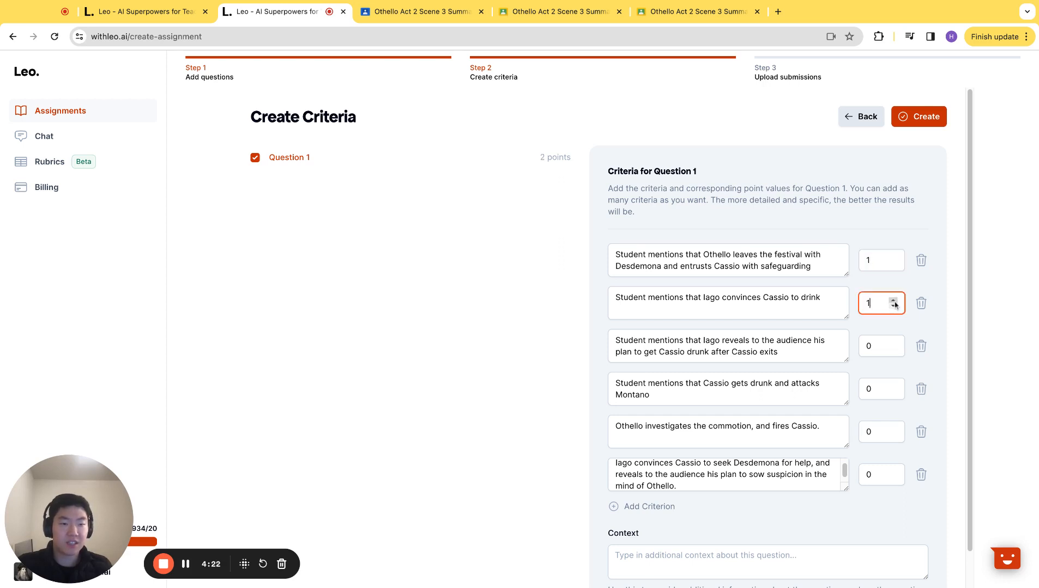
left_click(892, 343)
left_click(892, 386)
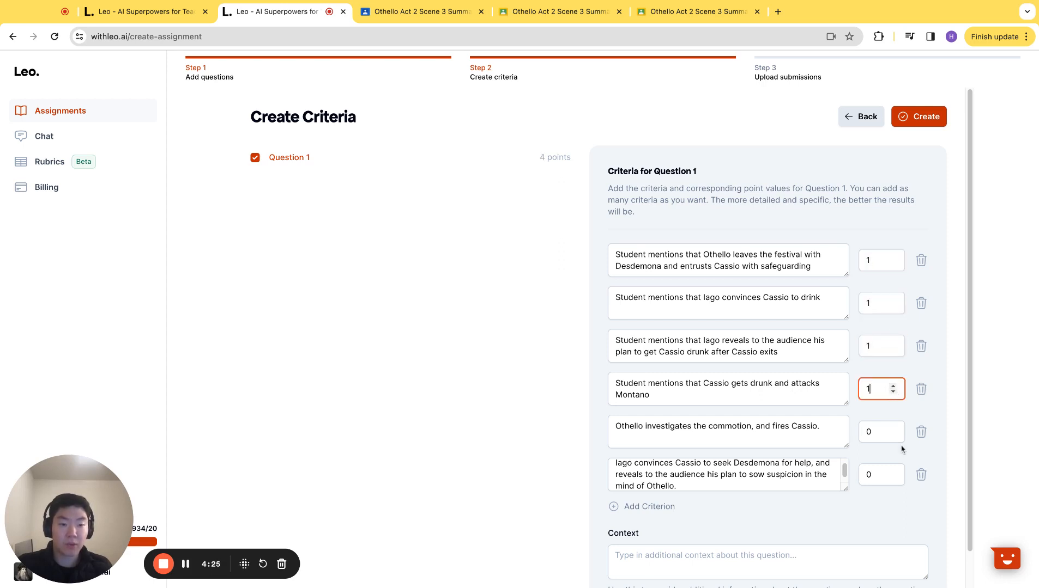
left_click(892, 429)
left_click(894, 472)
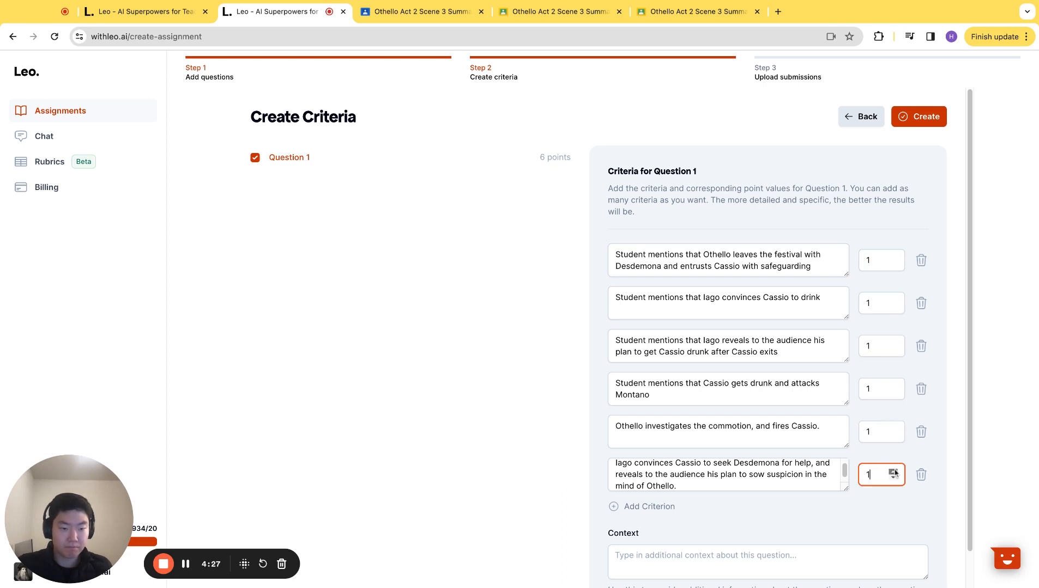
Create the assignment with the finished Question 1 criteria, moving on to the stage for uploading submissions
scroll(849, 439, "down", 1)
scroll(727, 340, "up", 1)
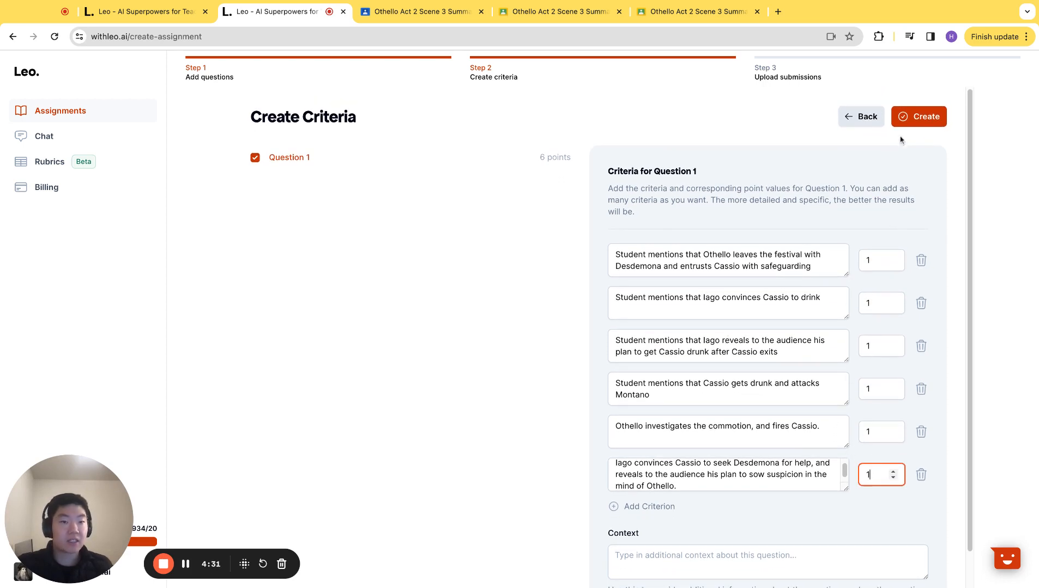
left_click(920, 122)
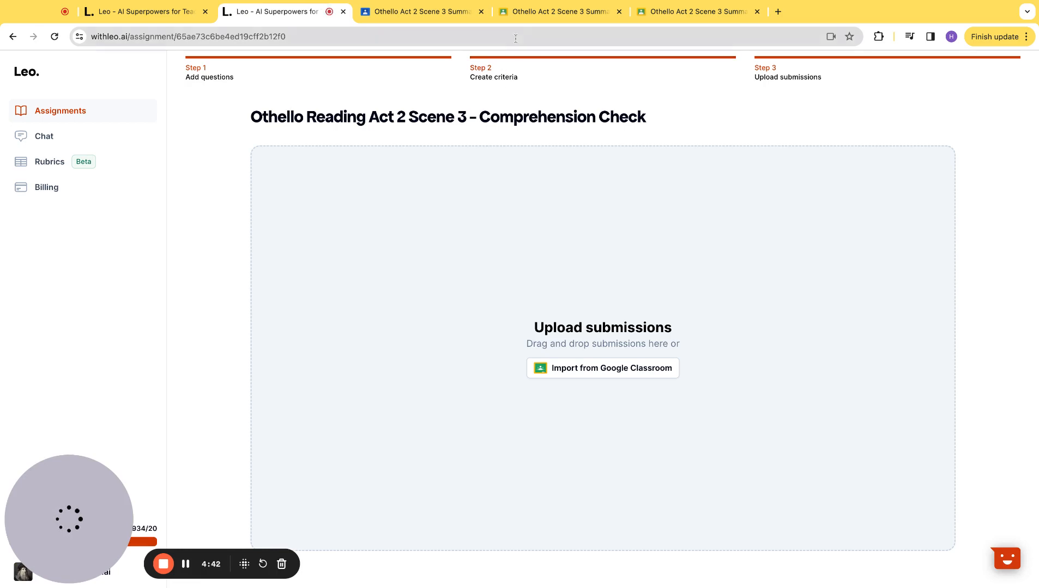
Switch to Google Classroom and view Student B's and Student A's Othello Act 2 Scene 3 summaries
left_click(545, 11)
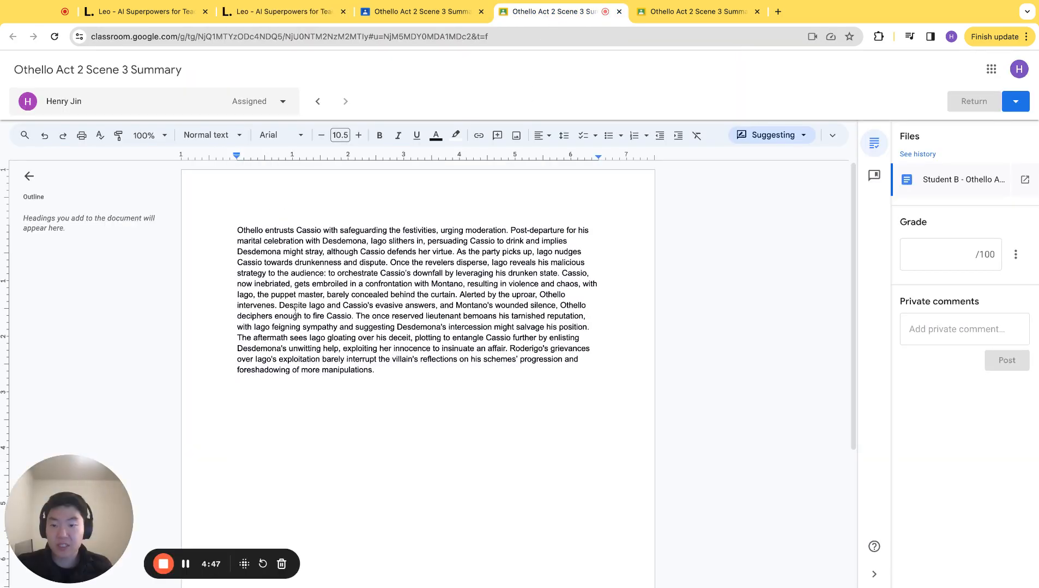
left_click(702, 9)
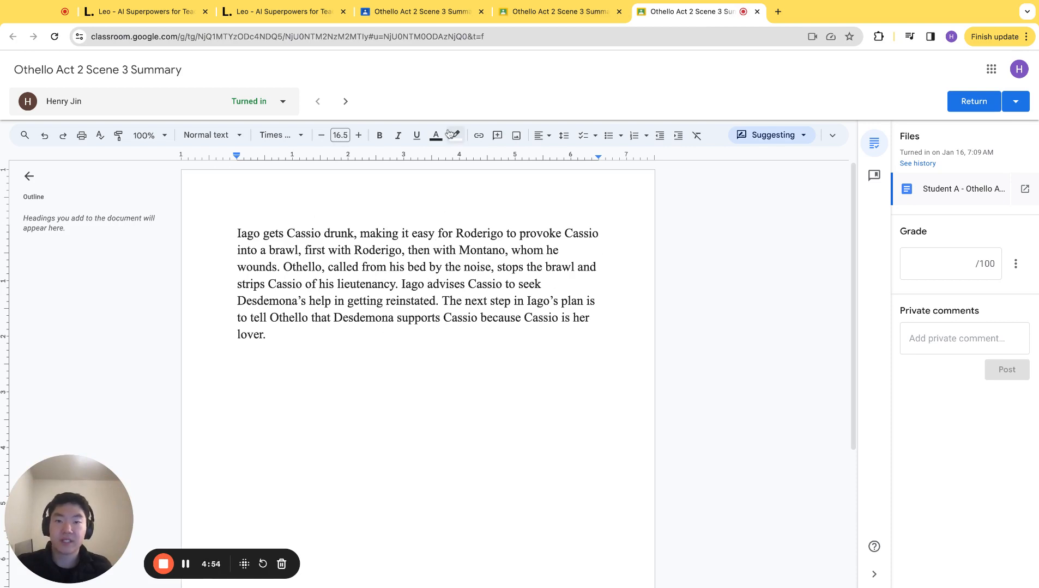
Switch to Leo and start importing submissions from Google Classroom, choosing Physics 10 as the class
left_click(291, 22)
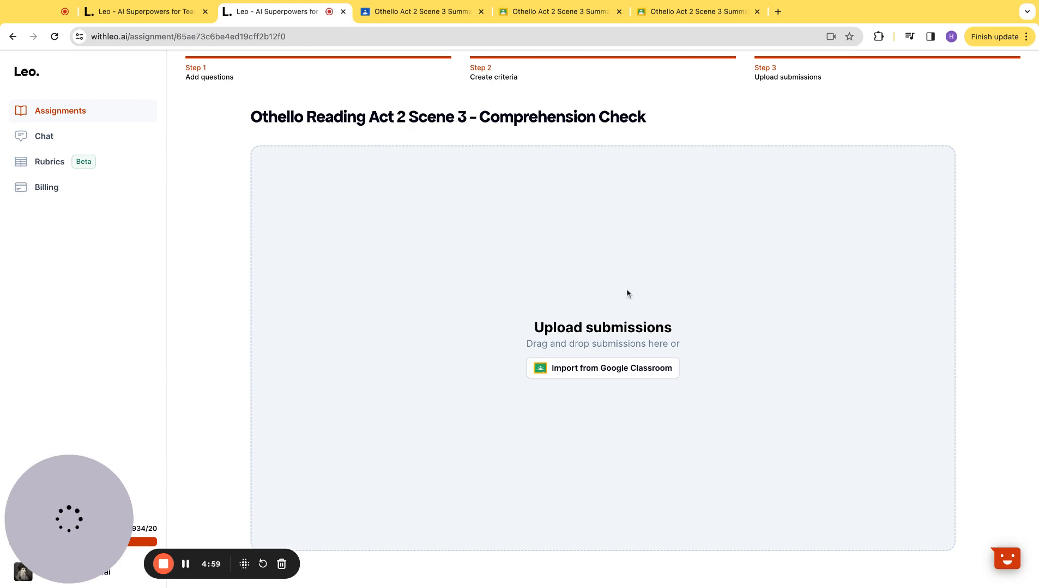
left_click(606, 371)
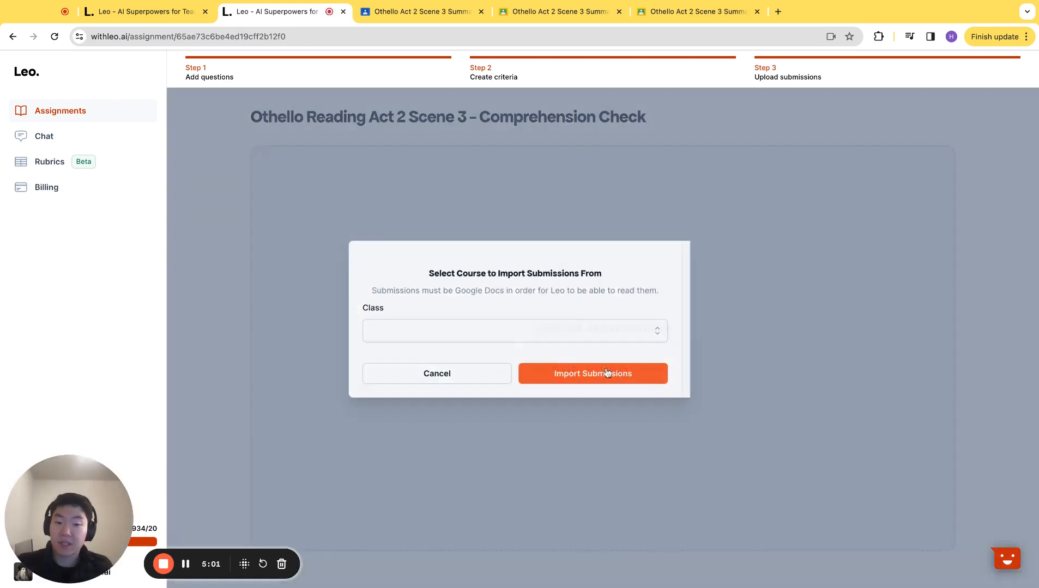
left_click(526, 334)
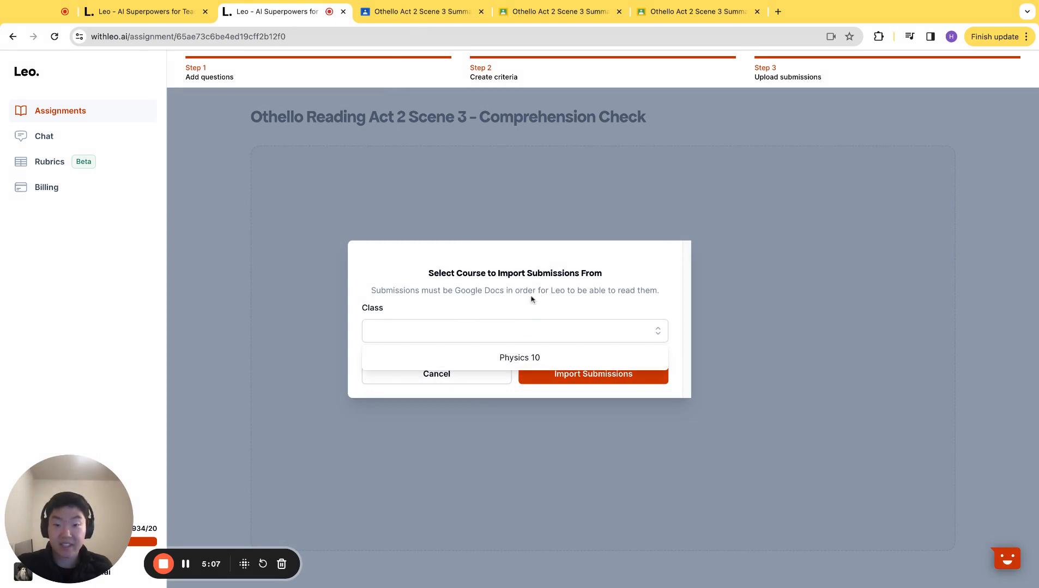
left_click(545, 357)
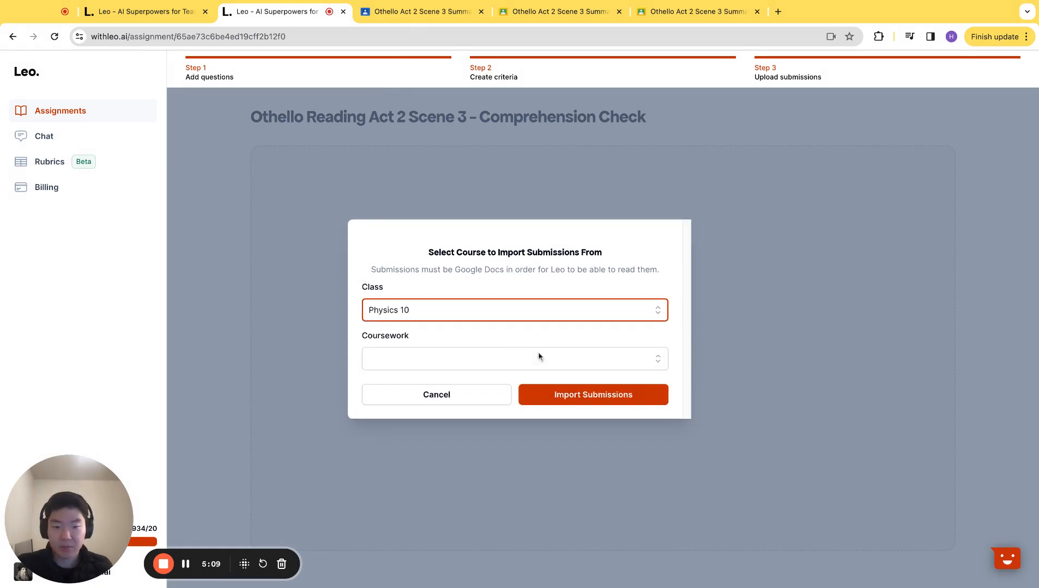
Import the submissions of the Othello Act 2 Scene 3 Summary coursework and start grading all of them
left_click(535, 354)
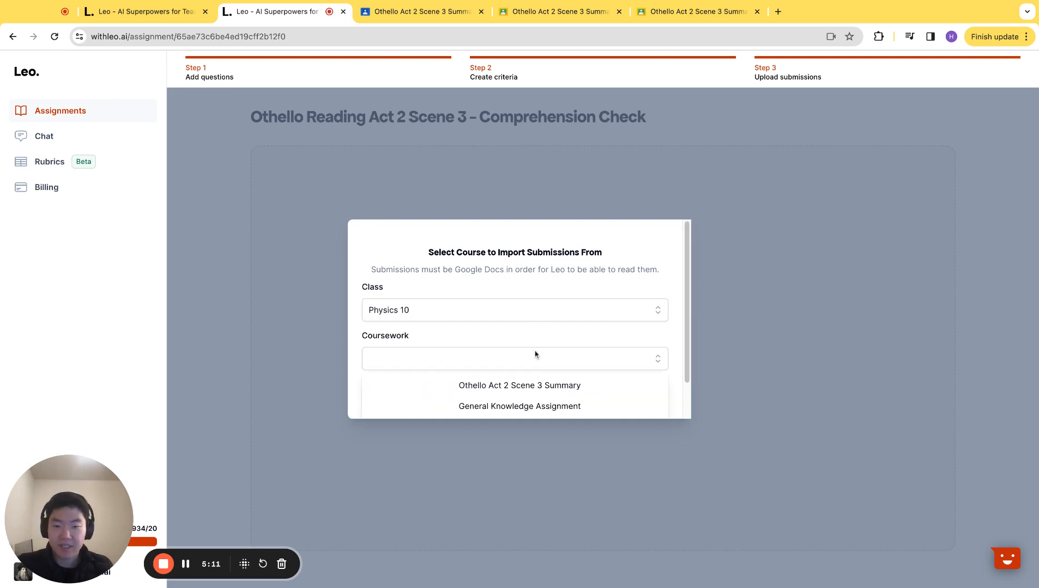
scroll(515, 342, "down", 2)
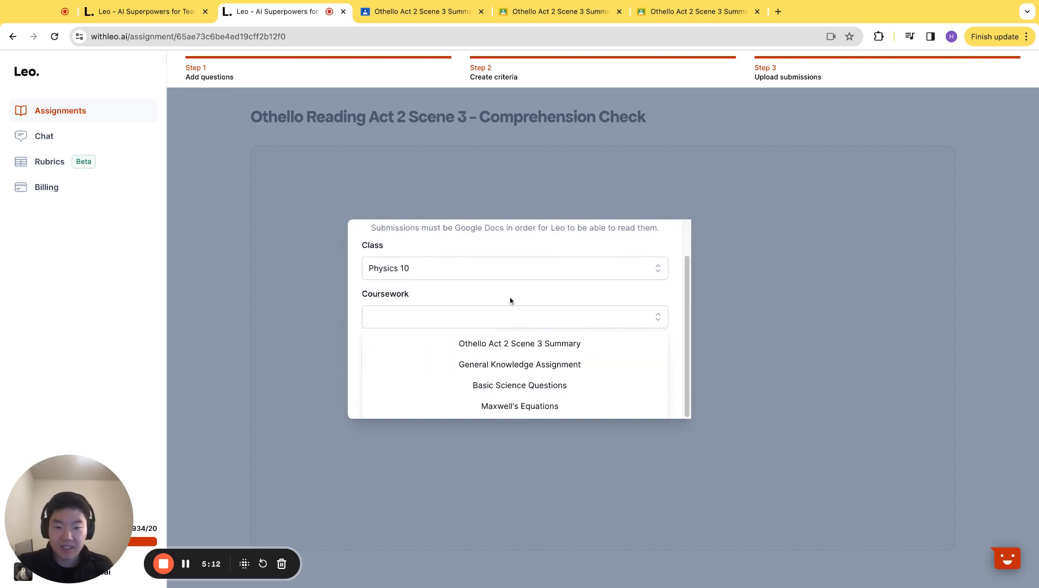
left_click(531, 348)
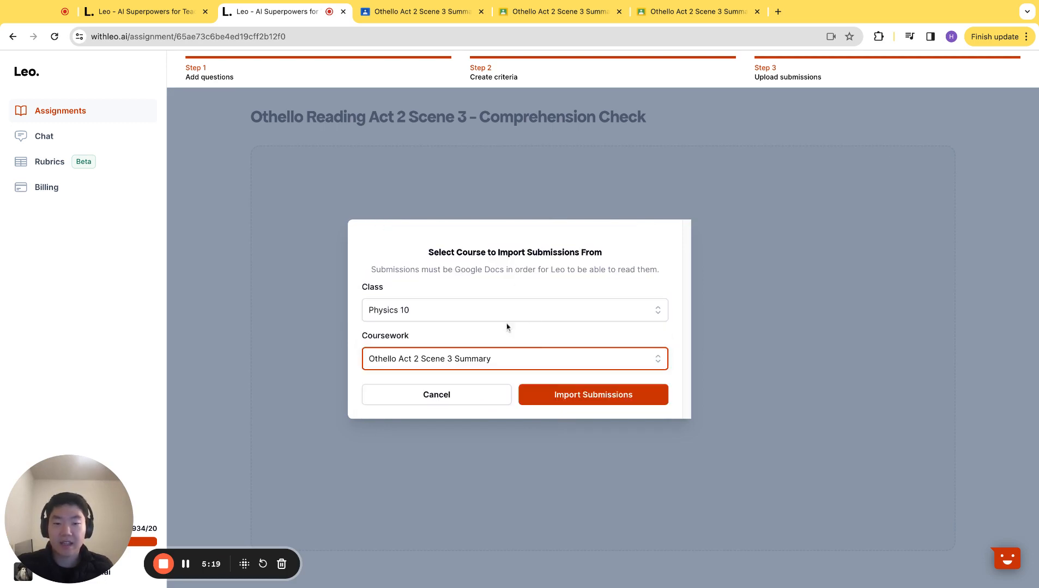
left_click(591, 397)
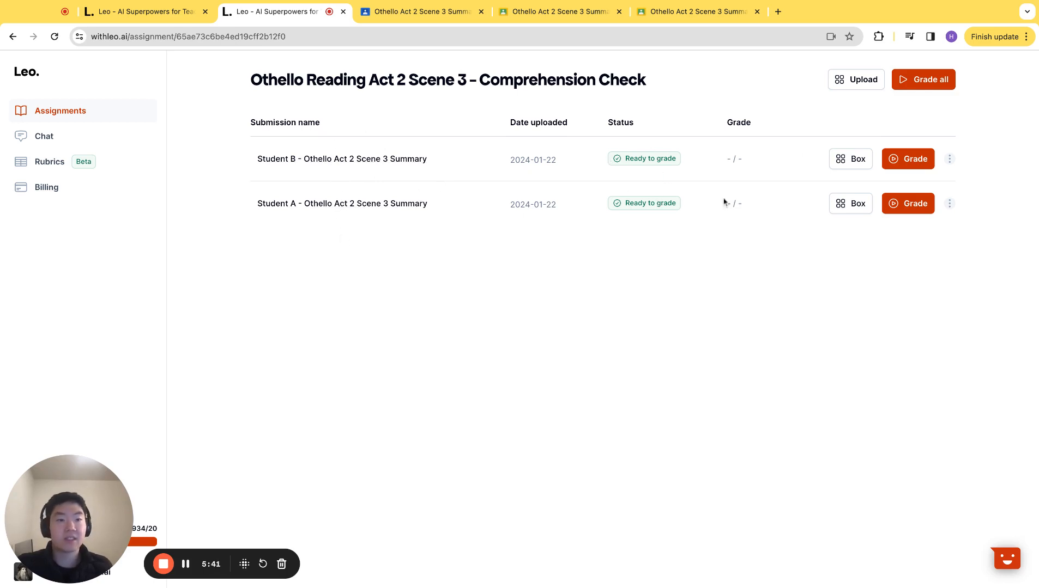
left_click(929, 83)
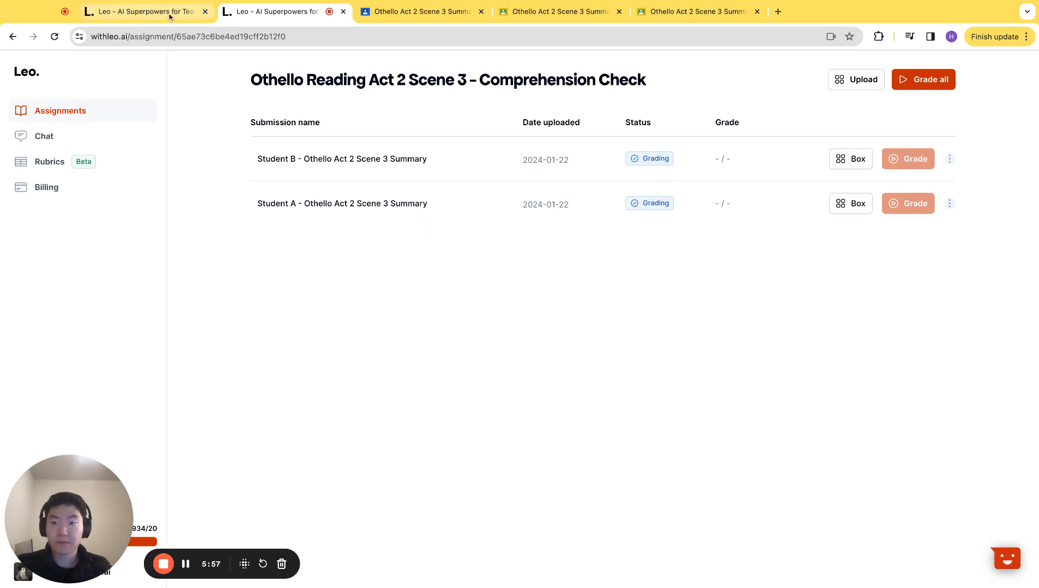
In the already graded Othello Act 2 Scene 3 Summary assignment, compare Student A's criterion results with their summary in Google Classroom
left_click(147, 12)
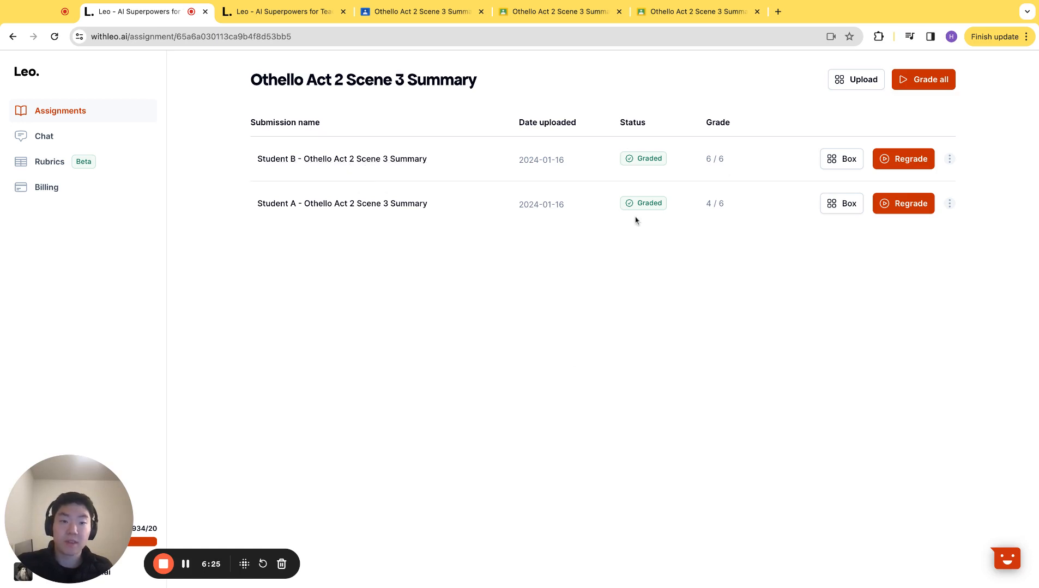
left_click(346, 206)
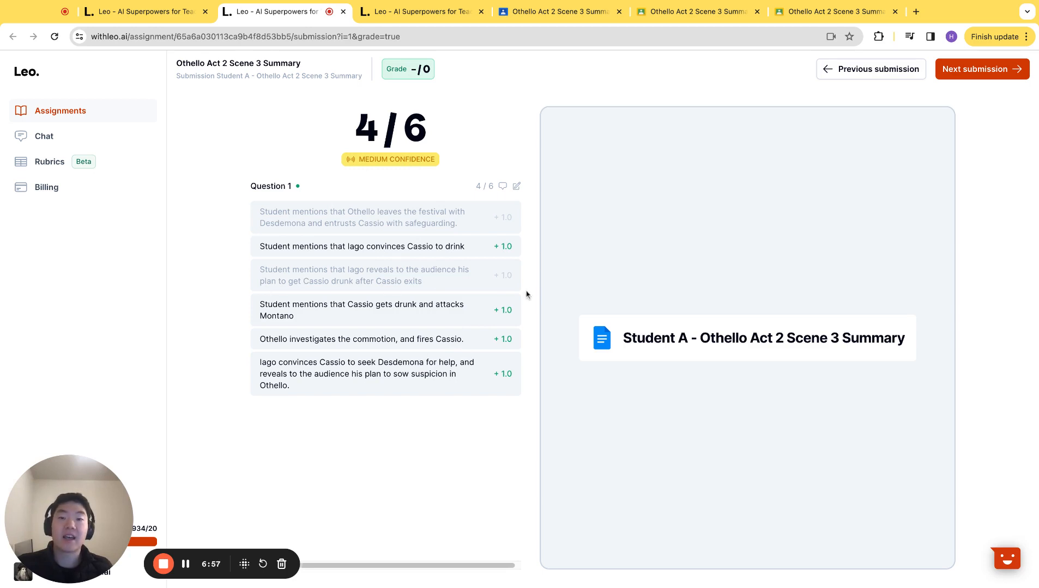
left_click(769, 17)
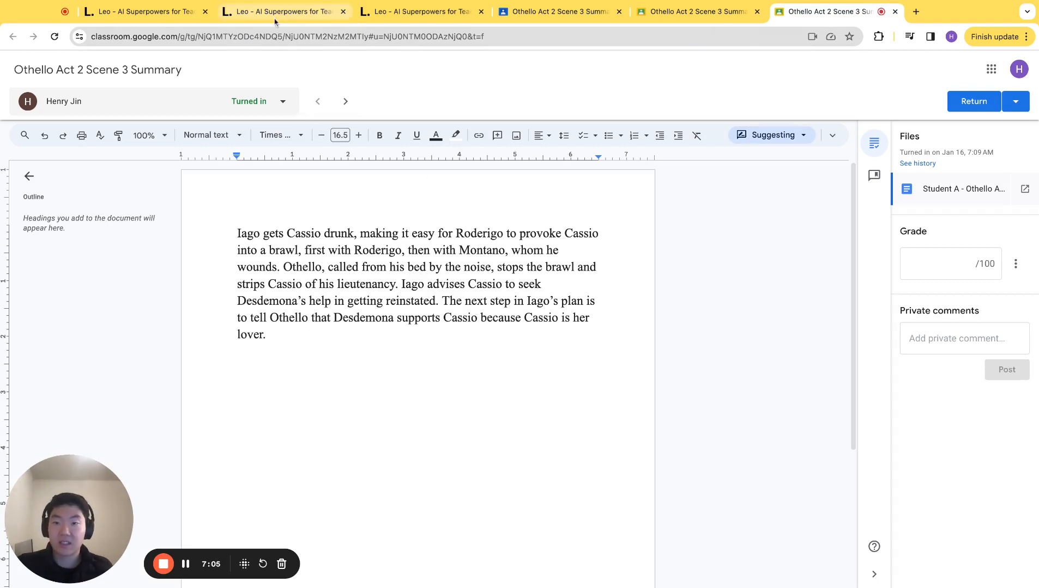
left_click(138, 17)
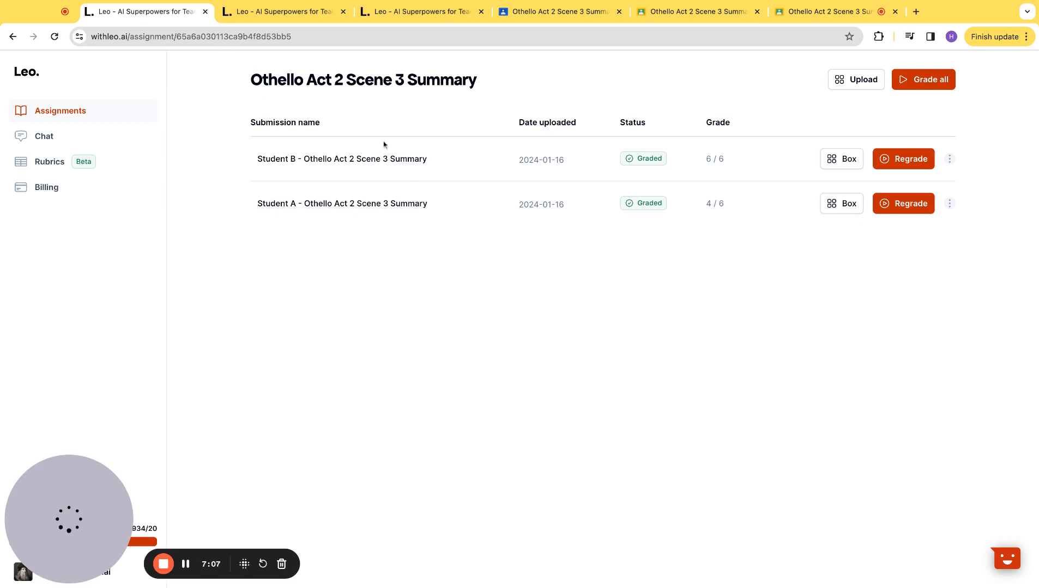
left_click(269, 15)
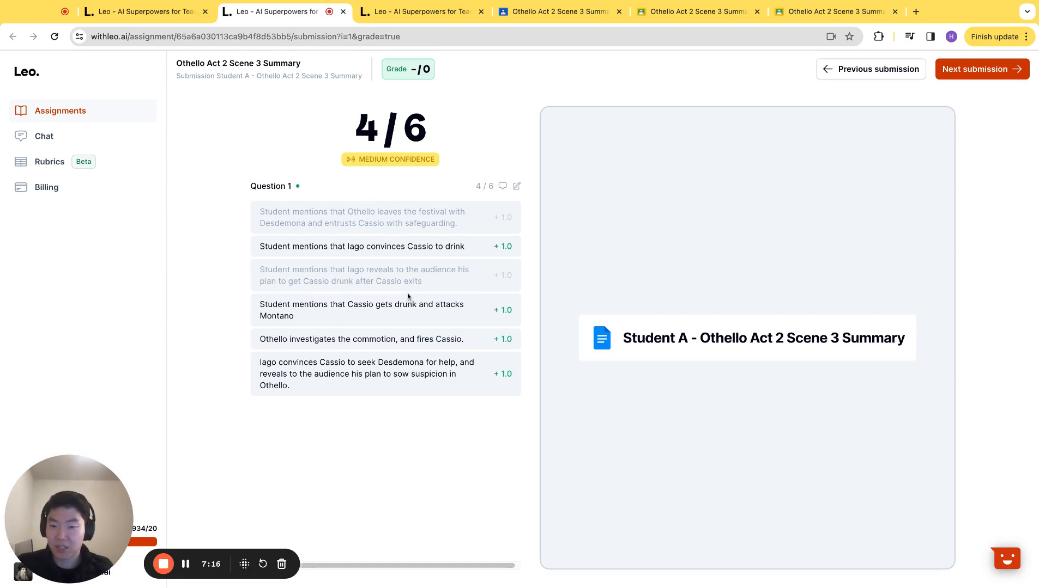
Compare Student B's criterion results in Leo with their Google Classroom summary, and return to the graded assignment's submission list
left_click(137, 12)
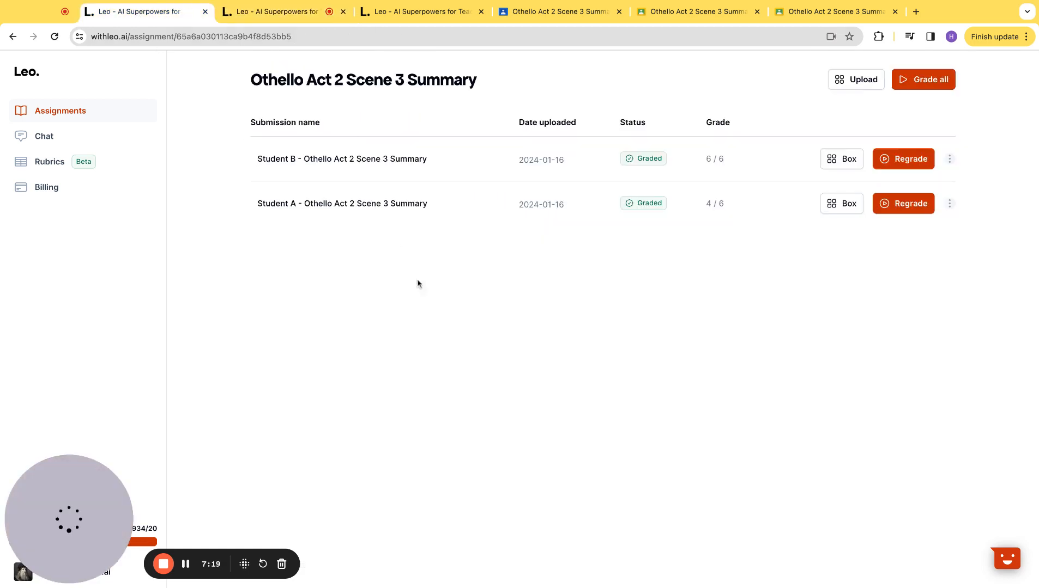
left_click(345, 160)
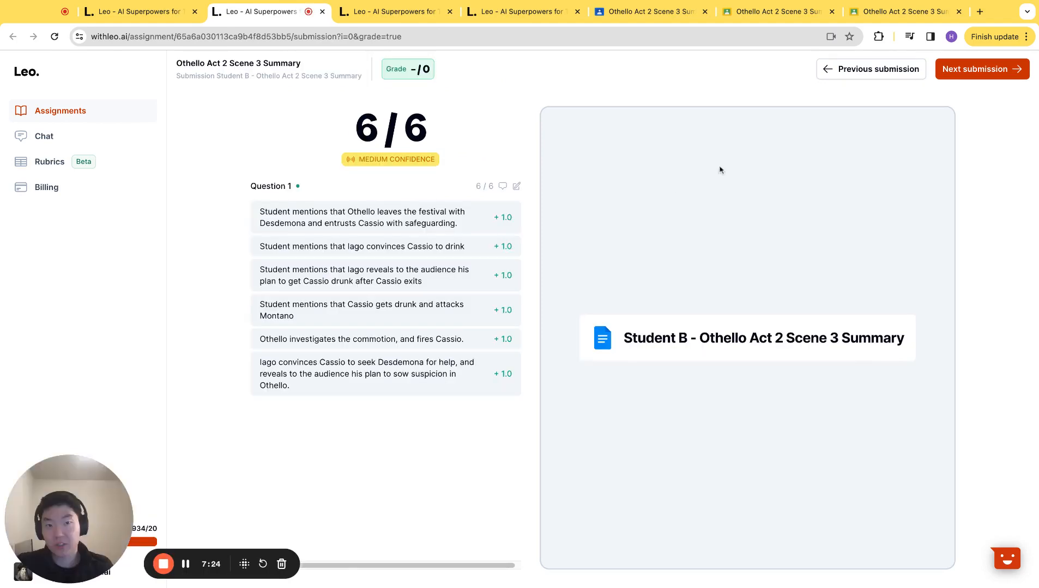
left_click(761, 14)
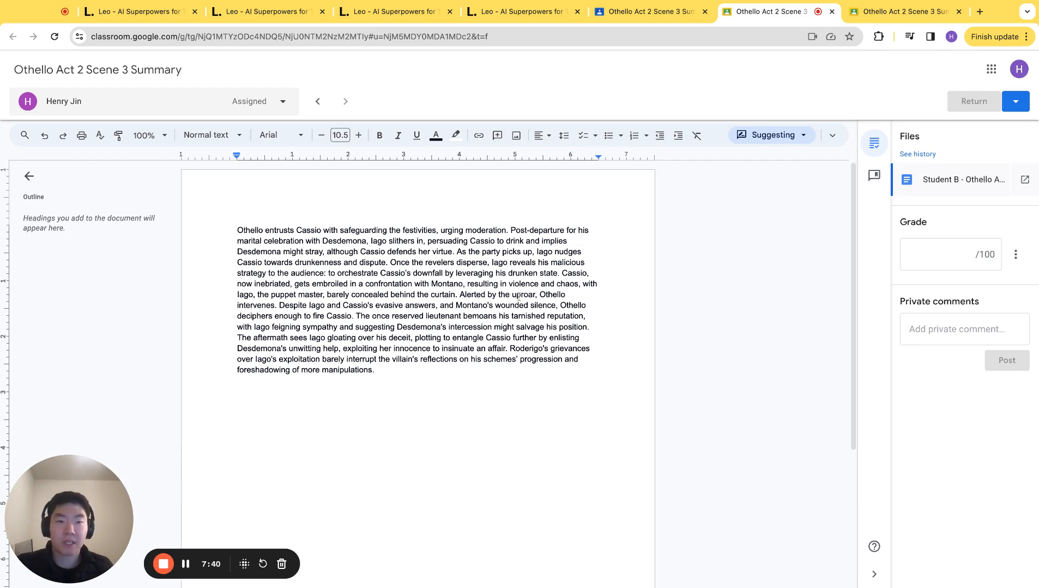
left_click(262, 11)
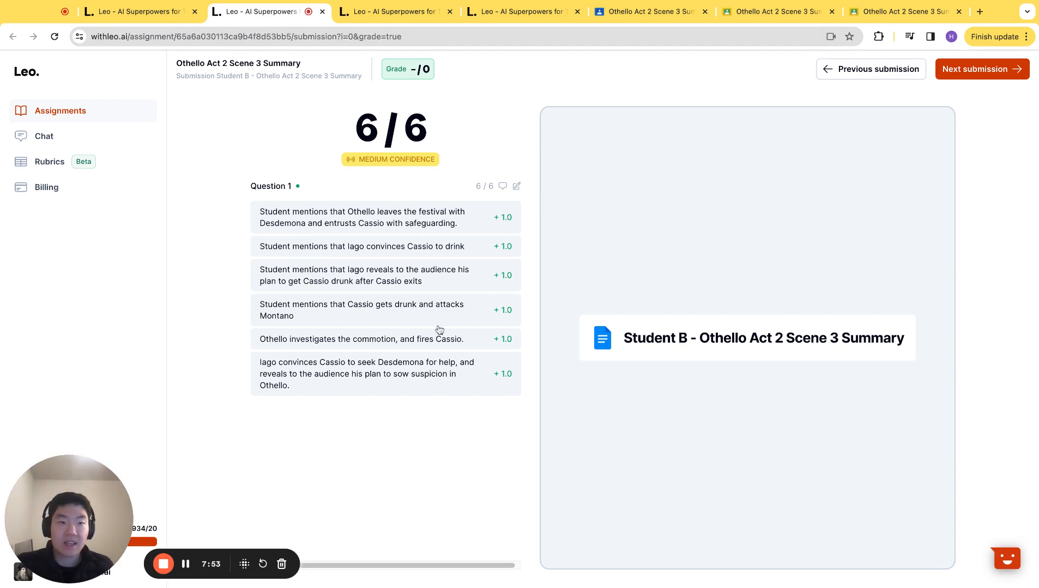
left_click(137, 15)
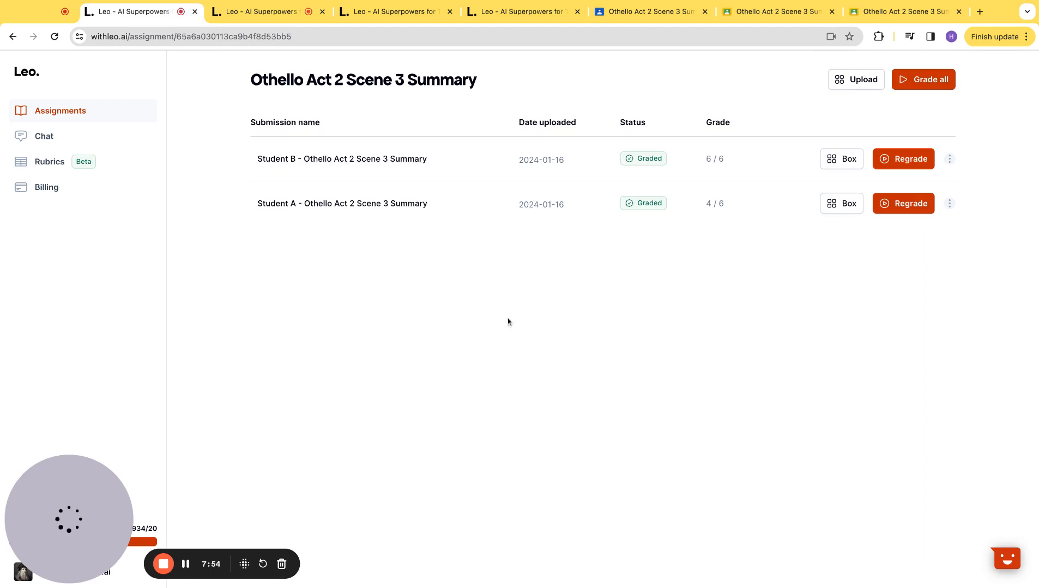